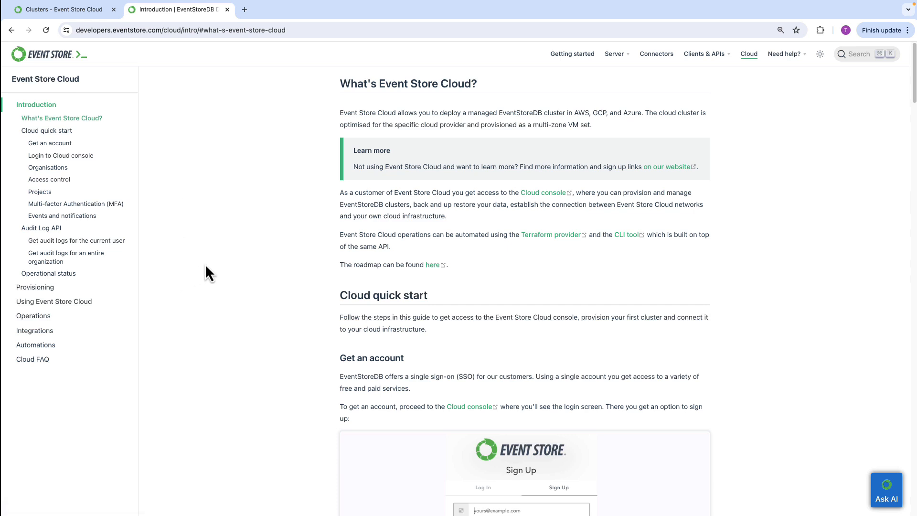
Open the Provisioning section of the Event Store Cloud documentation.
{"action": "left_click_drag", "start_coordinate": [211, 263], "coordinate": [77, 284]}
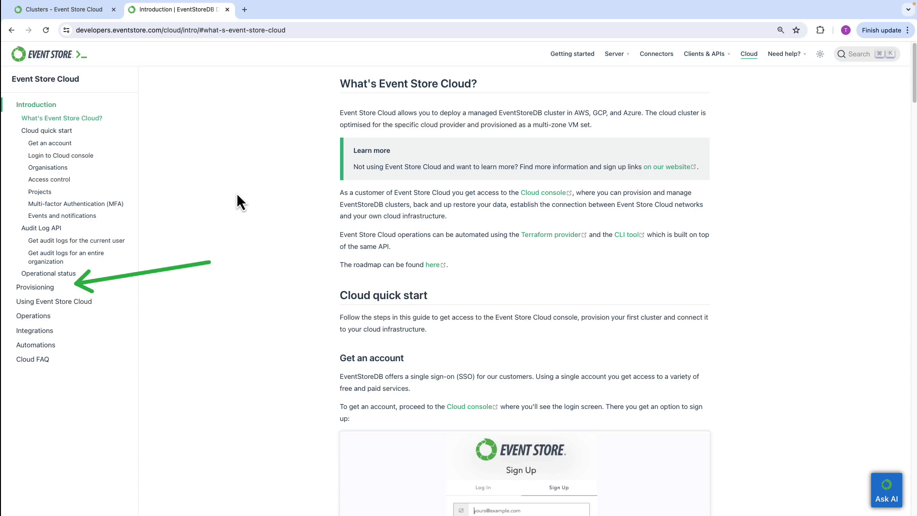
{"action": "left_click", "coordinate": [41, 289]}
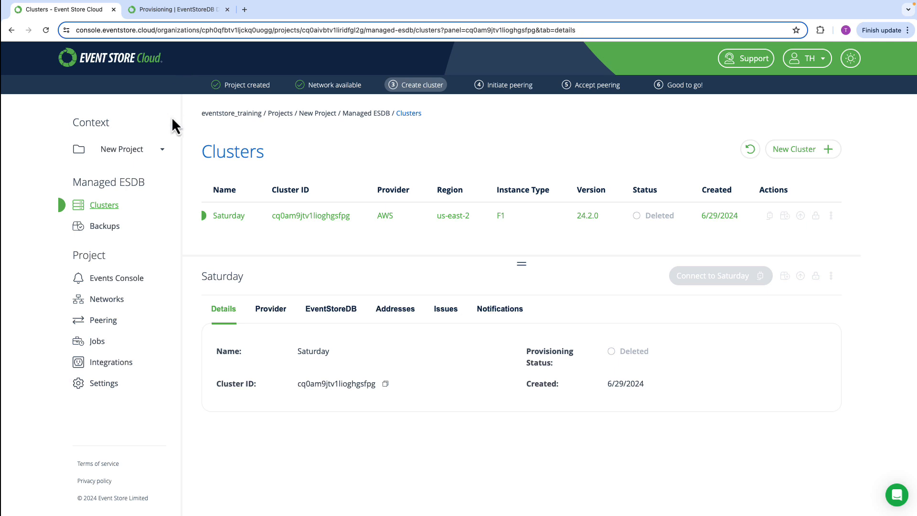
Switch to the Event Store Cloud console and open the eventstore_training organization from the organizations list.
{"action": "left_click", "coordinate": [815, 58]}
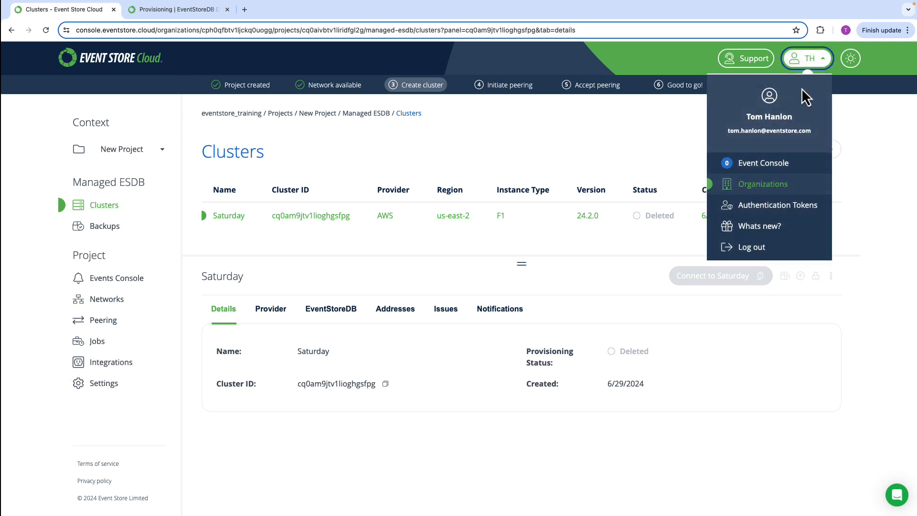
{"action": "left_click", "coordinate": [772, 189]}
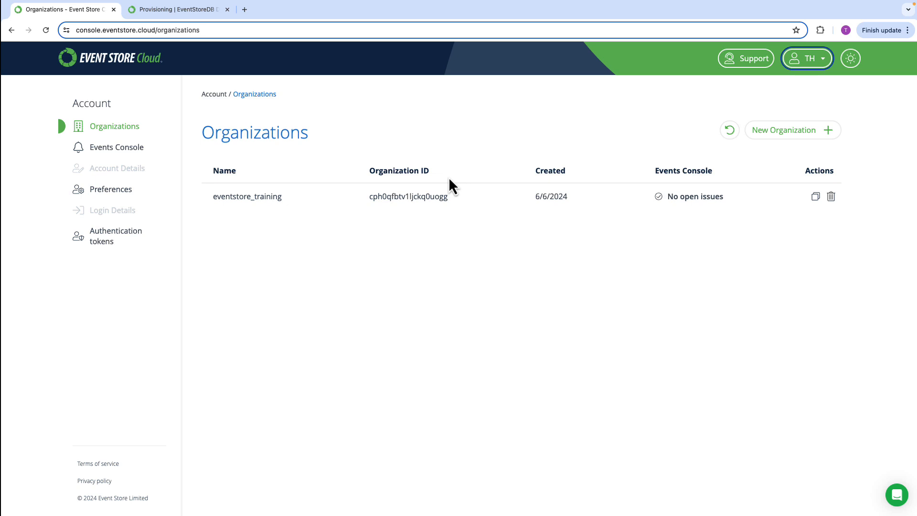
{"action": "left_click", "coordinate": [273, 209]}
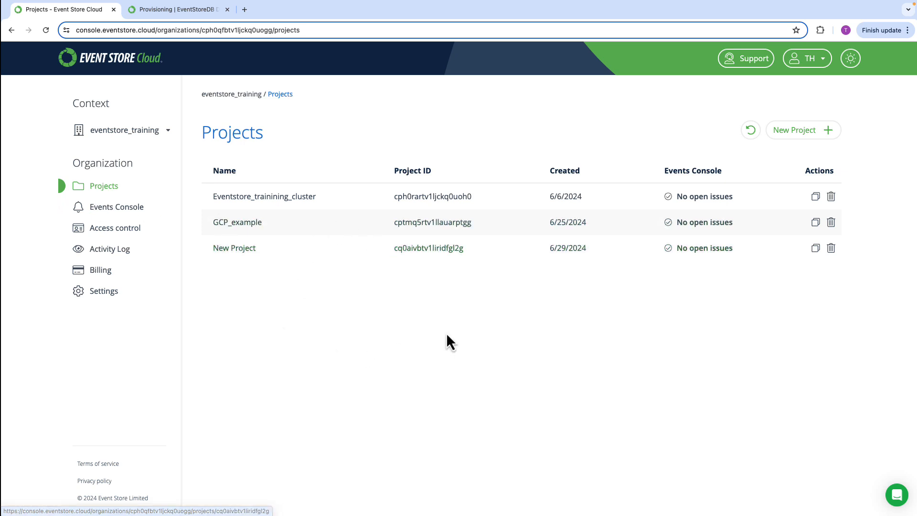
Create a new project named Video_Sunday in the eventstore_training organization, with the account holder added as administrator.
{"action": "left_click", "coordinate": [794, 138]}
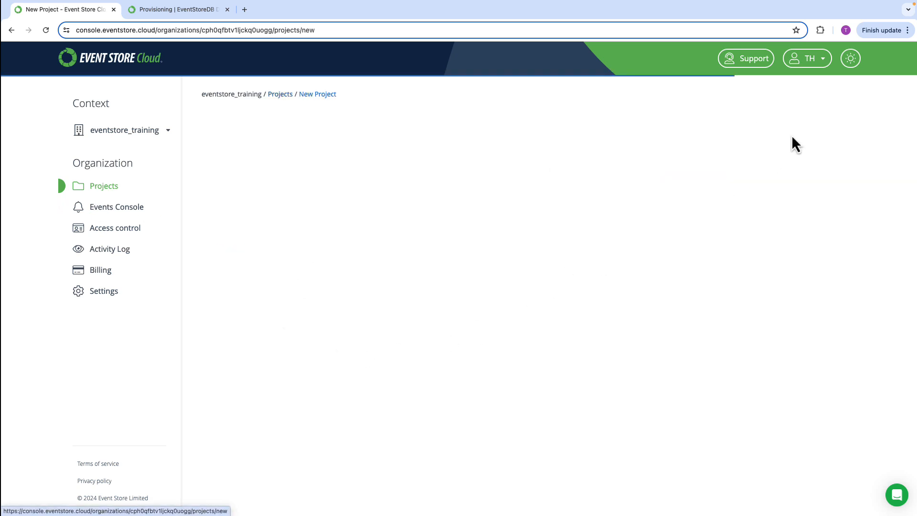
{"action": "left_click", "coordinate": [256, 205]}
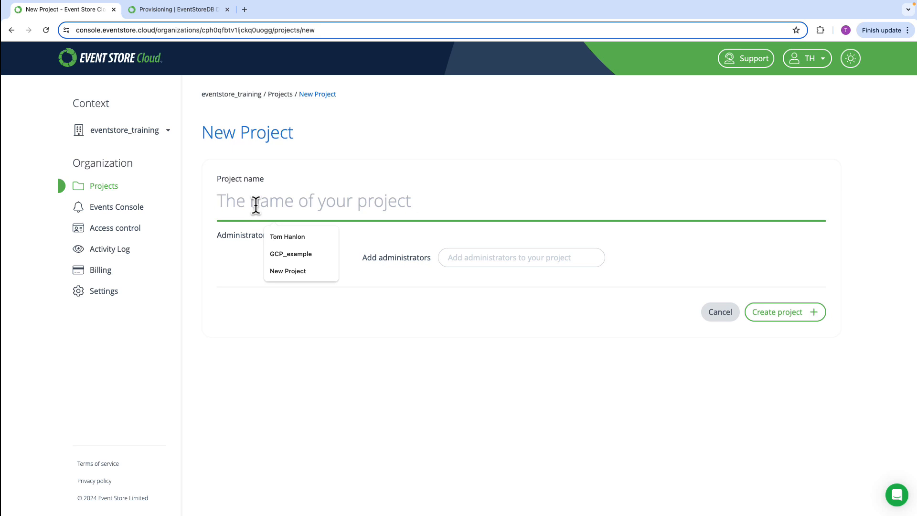
{"action": "type", "text": "Video"}
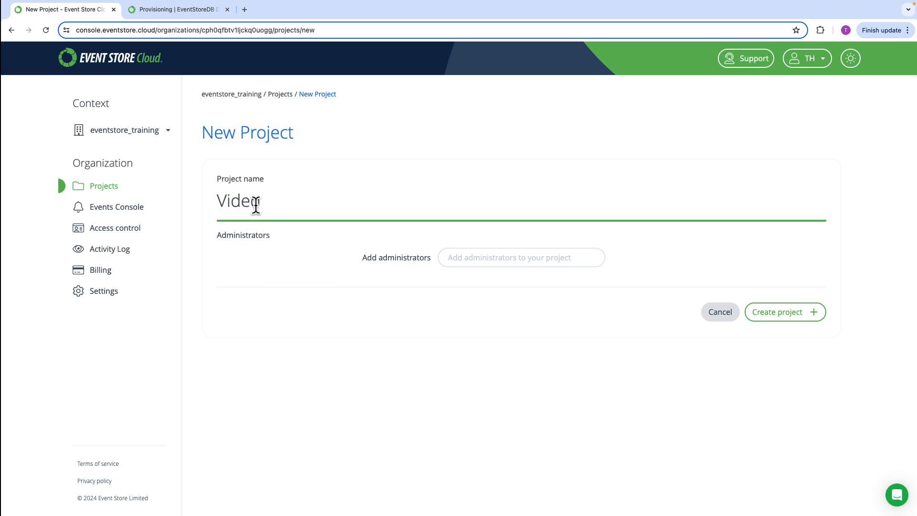
{"action": "type", "text": "_Sunday"}
{"action": "left_click", "coordinate": [490, 258]}
{"action": "left_click", "coordinate": [488, 282]}
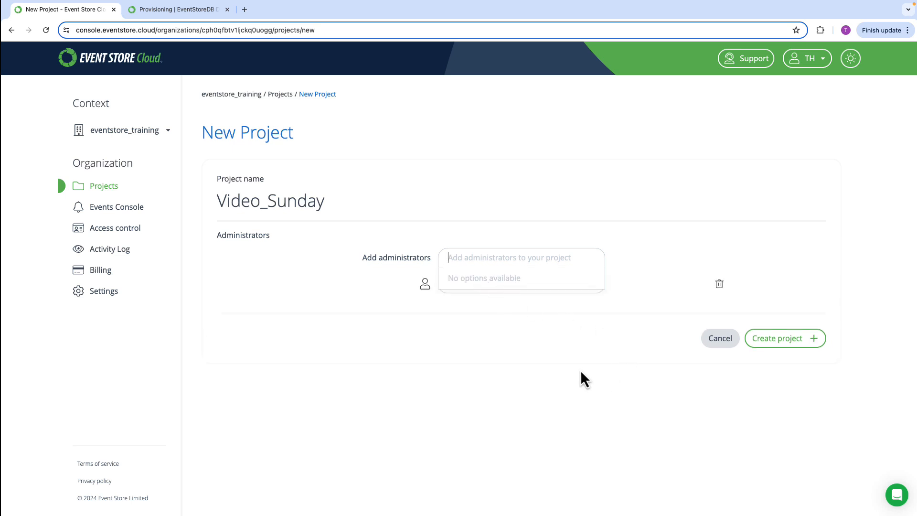
{"action": "left_click", "coordinate": [786, 342]}
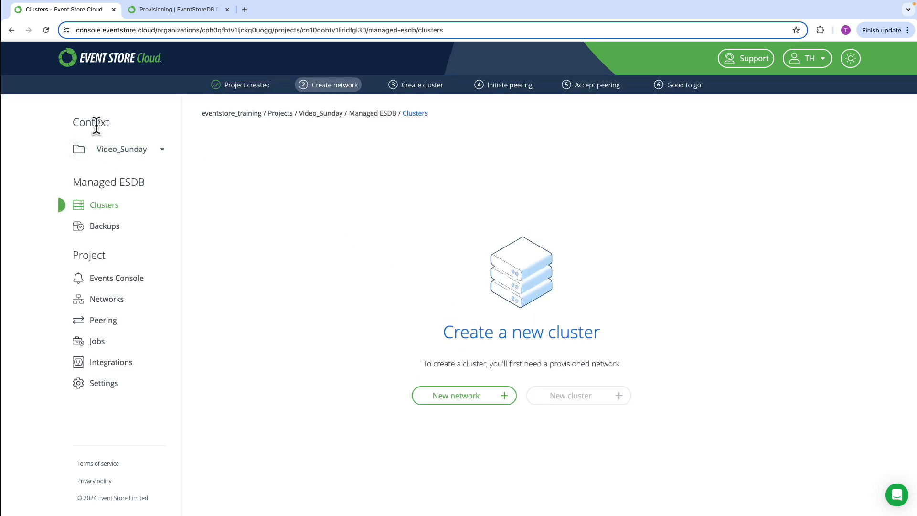
{"action": "left_click_drag", "start_coordinate": [200, 301], "coordinate": [134, 301]}
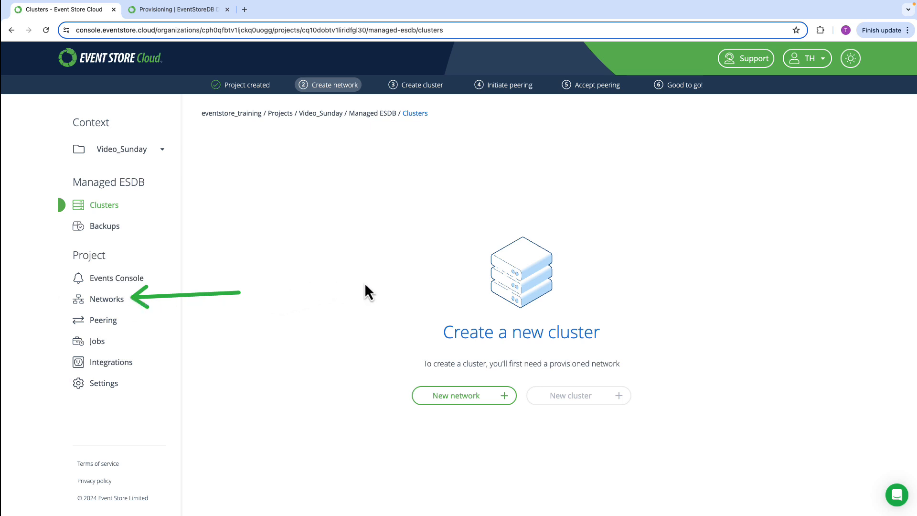
{"action": "mouse_move", "coordinate": [360, 279]}
{"action": "left_mouse_down"}
{"action": "mouse_move", "coordinate": [388, 317]}
{"action": "mouse_move", "coordinate": [478, 311]}
{"action": "mouse_move", "coordinate": [493, 287]}
{"action": "mouse_move", "coordinate": [448, 322]}
{"action": "left_mouse_up"}
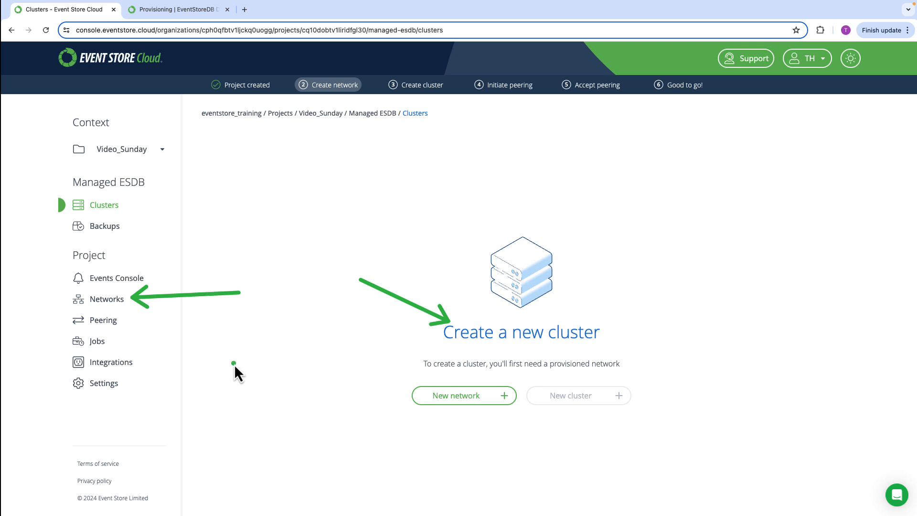
{"action": "left_click_drag", "start_coordinate": [234, 364], "coordinate": [134, 328]}
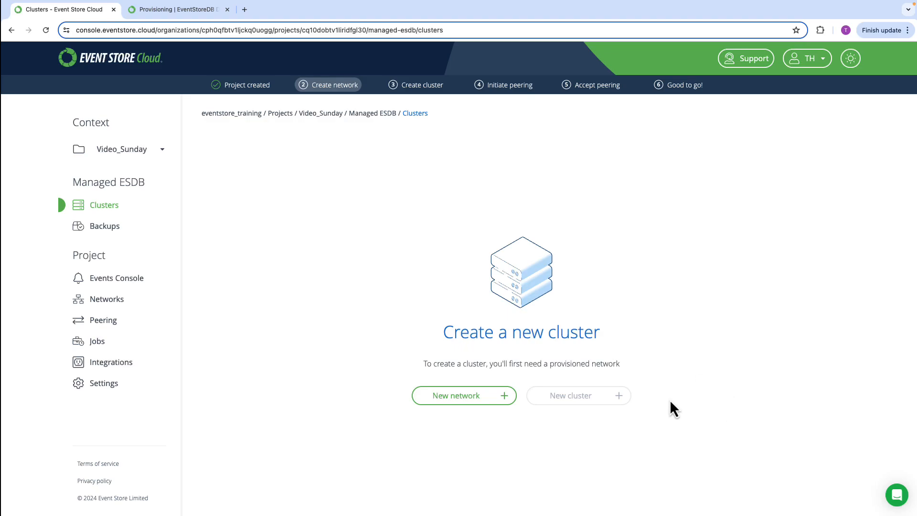
View the eventstore_training organization's project list and reopen the Video_Sunday project from it.
{"action": "left_click", "coordinate": [120, 157]}
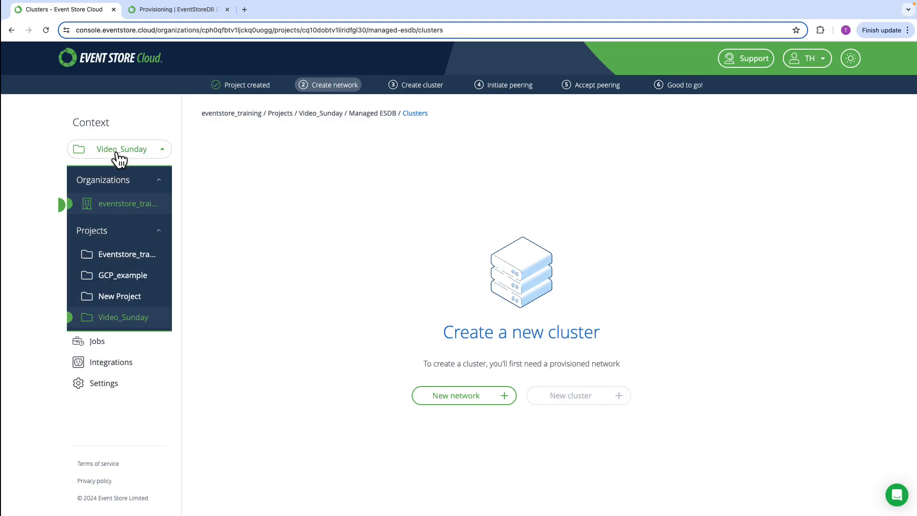
{"action": "left_click", "coordinate": [125, 205]}
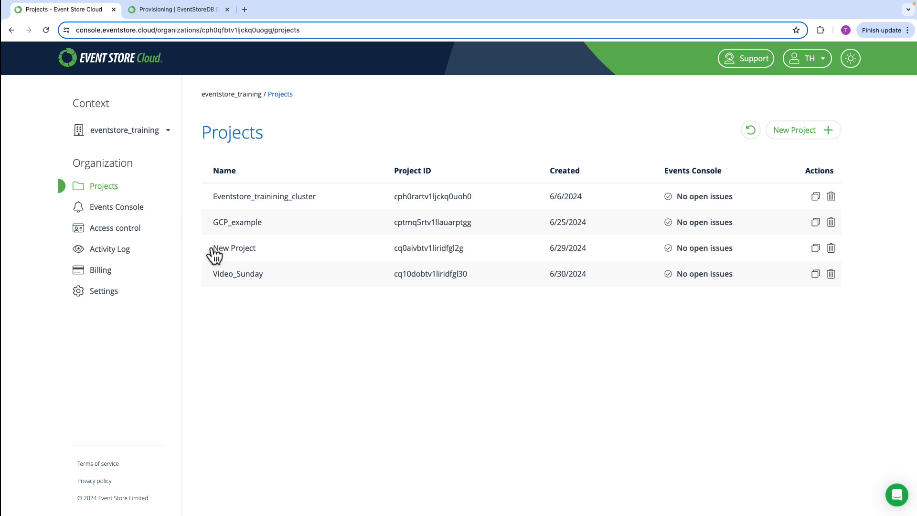
{"action": "left_click", "coordinate": [243, 275]}
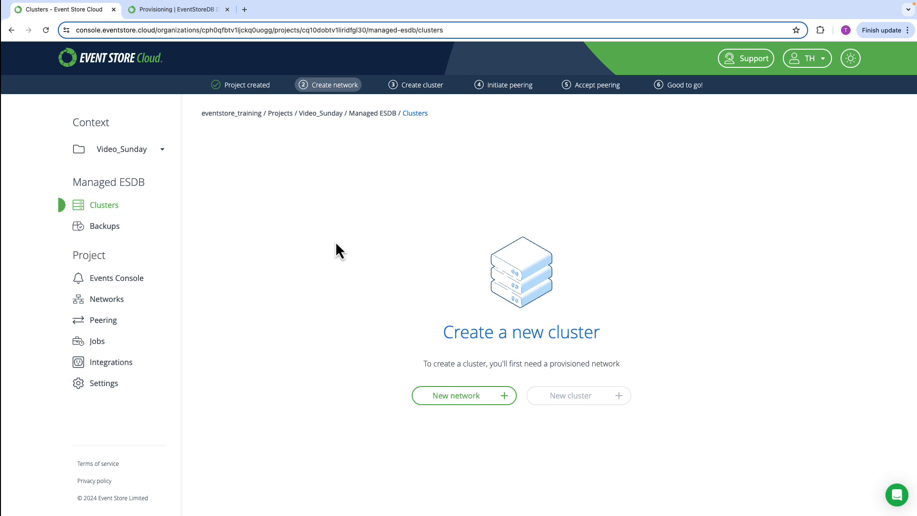
Start a new network in the Video_Sunday project with AWS as provider and US East (Ohio) as region.
{"action": "left_click_drag", "start_coordinate": [337, 237], "coordinate": [417, 370]}
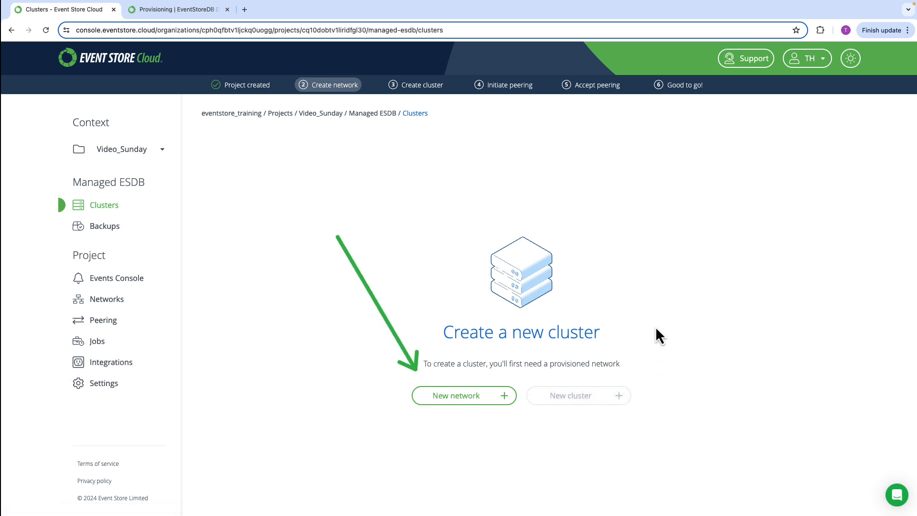
{"action": "left_click", "coordinate": [466, 403]}
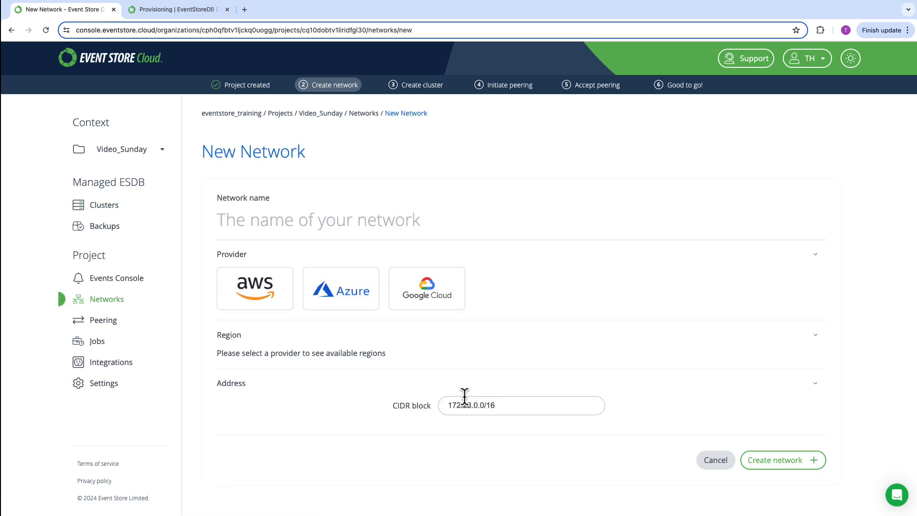
{"action": "left_click", "coordinate": [255, 289]}
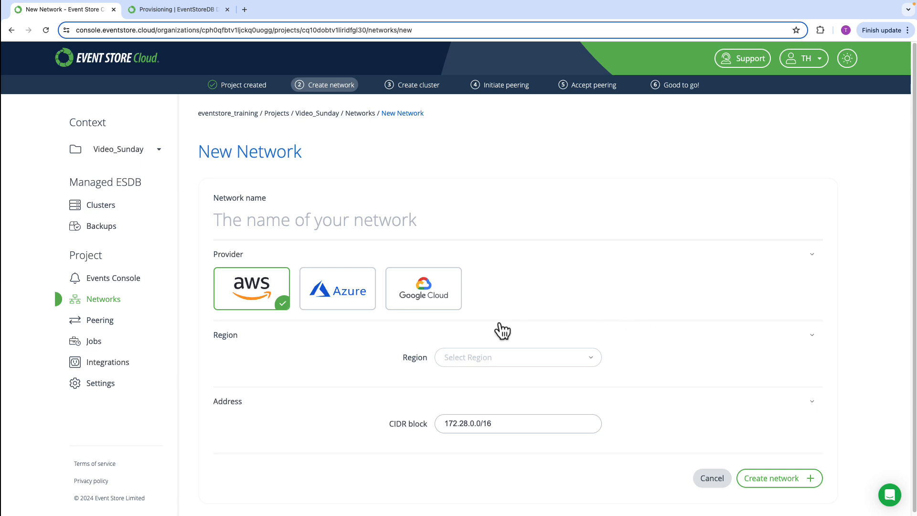
{"action": "left_click", "coordinate": [591, 359]}
{"action": "scroll", "coordinate": [536, 387], "scroll_direction": "down", "scroll_amount": 4}
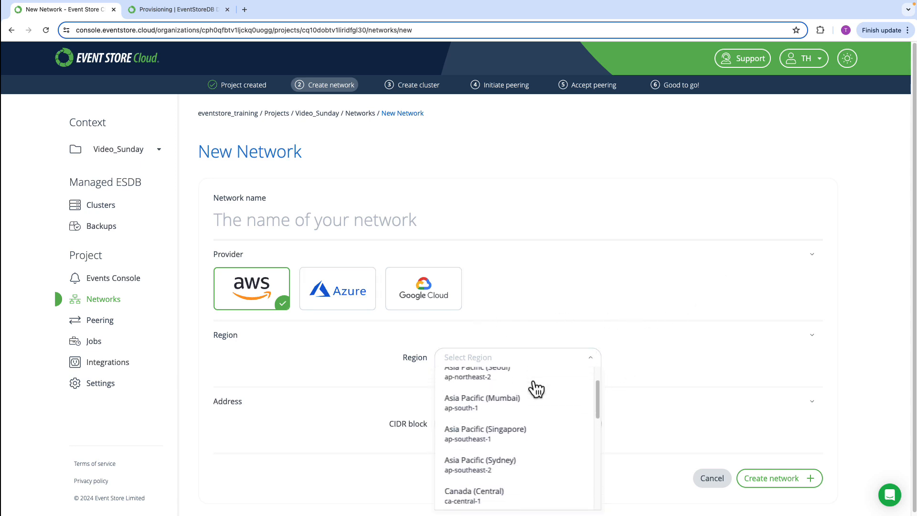
{"action": "scroll", "coordinate": [536, 389], "scroll_direction": "down", "scroll_amount": 3}
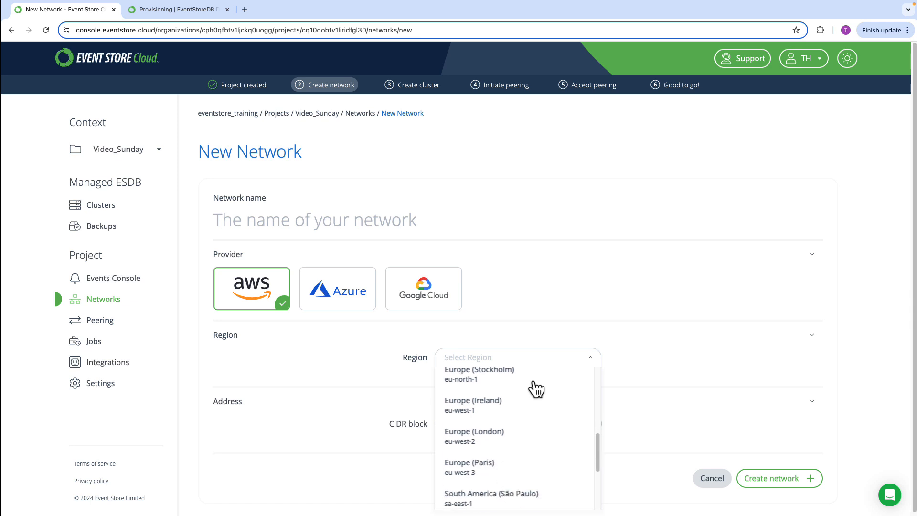
{"action": "scroll", "coordinate": [532, 386], "scroll_direction": "down", "scroll_amount": 2}
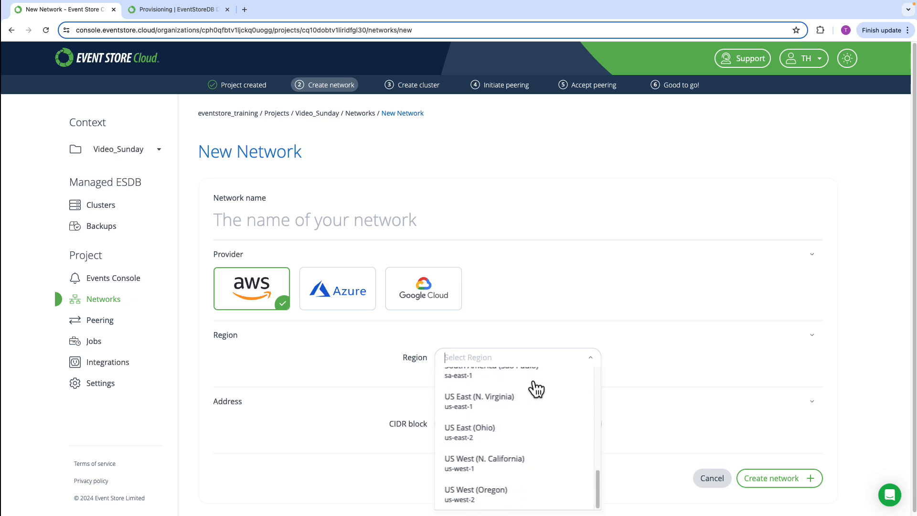
{"action": "left_click", "coordinate": [483, 434]}
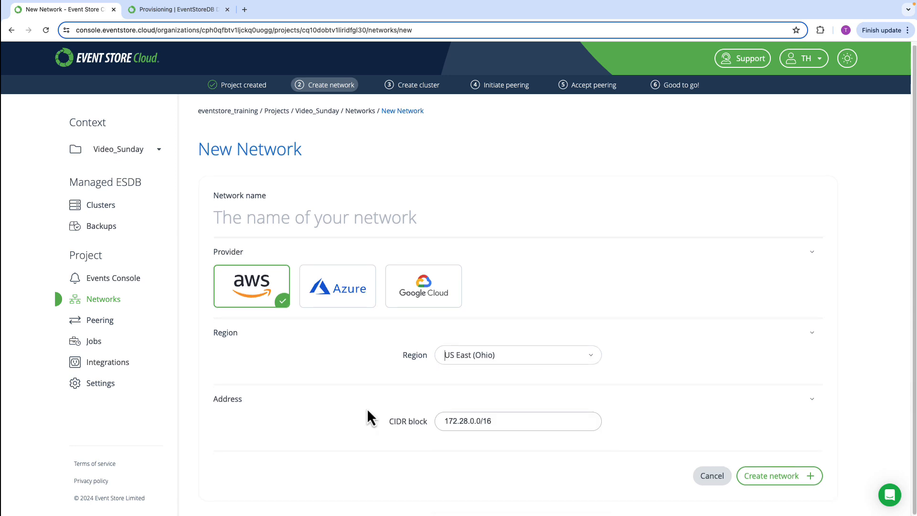
Name the network Video_Sunday_Network, keep the CIDR block 172.28.0.0/16, and create it.
{"action": "mouse_move", "coordinate": [367, 407]}
{"action": "left_mouse_down"}
{"action": "mouse_move", "coordinate": [393, 419]}
{"action": "mouse_move", "coordinate": [649, 439]}
{"action": "left_mouse_up"}
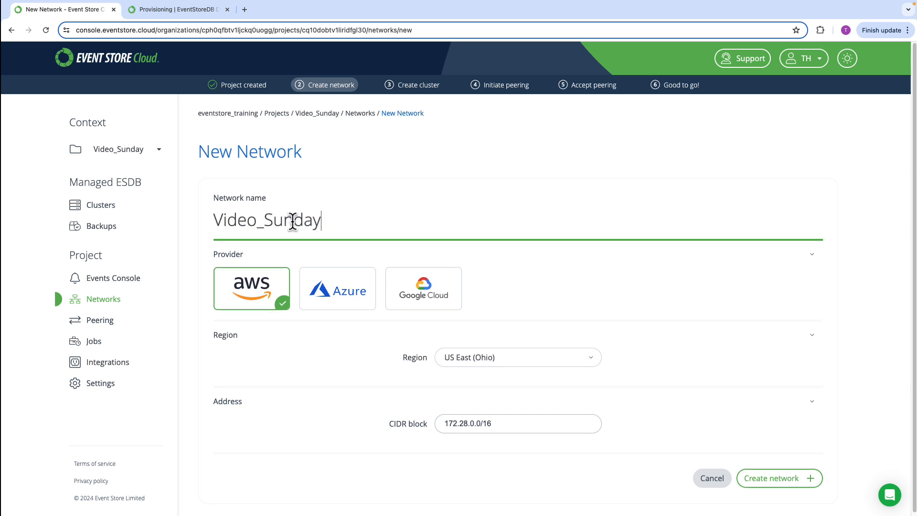
{"action": "type", "text": "_Network"}
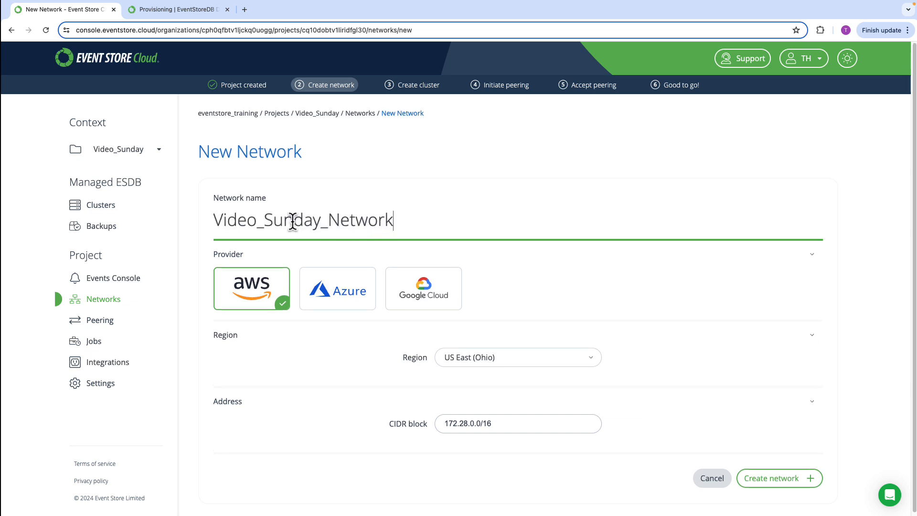
{"action": "key", "text": "Return"}
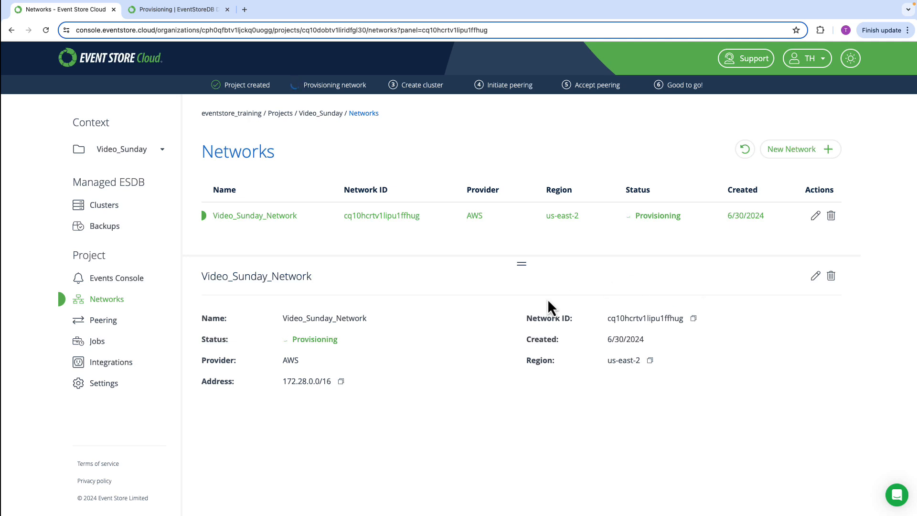
Go from the new network back to the organization's project list and open the Video_Sunday project's clusters page.
{"action": "left_click_drag", "start_coordinate": [462, 299], "coordinate": [366, 332]}
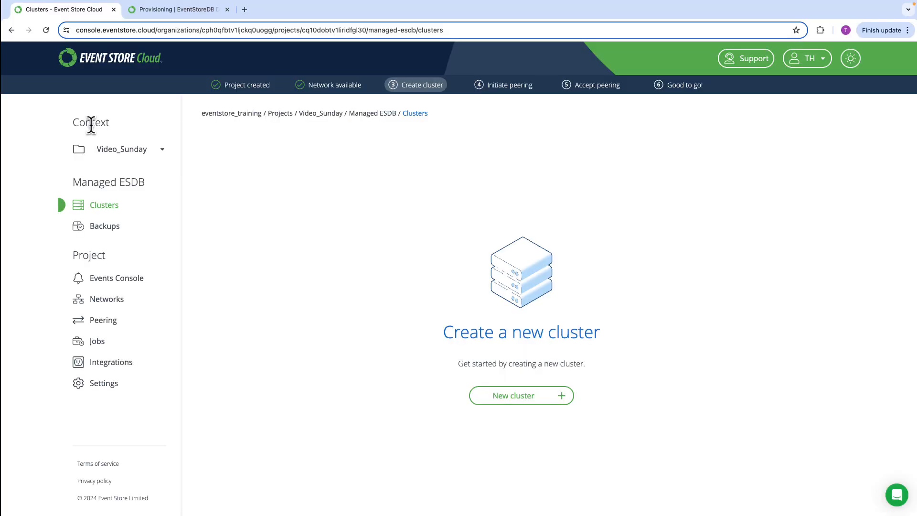
{"action": "left_click", "coordinate": [139, 152]}
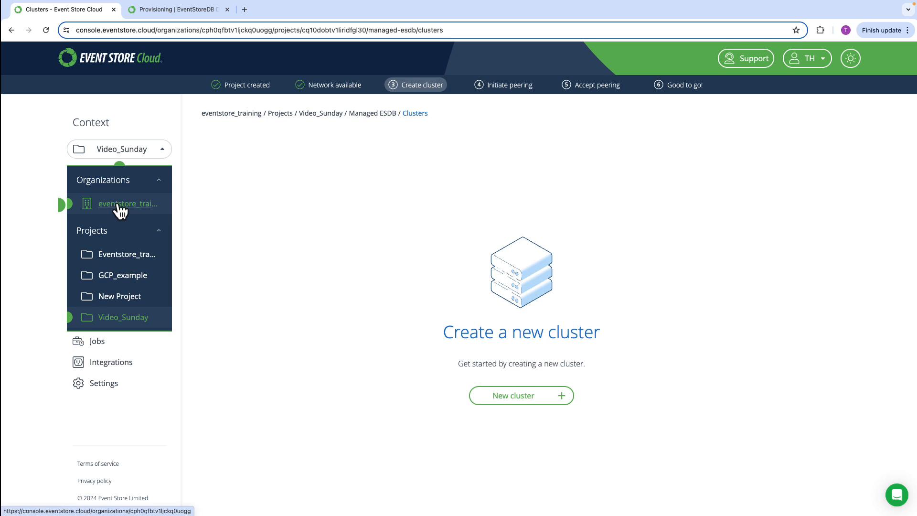
{"action": "left_click", "coordinate": [117, 205]}
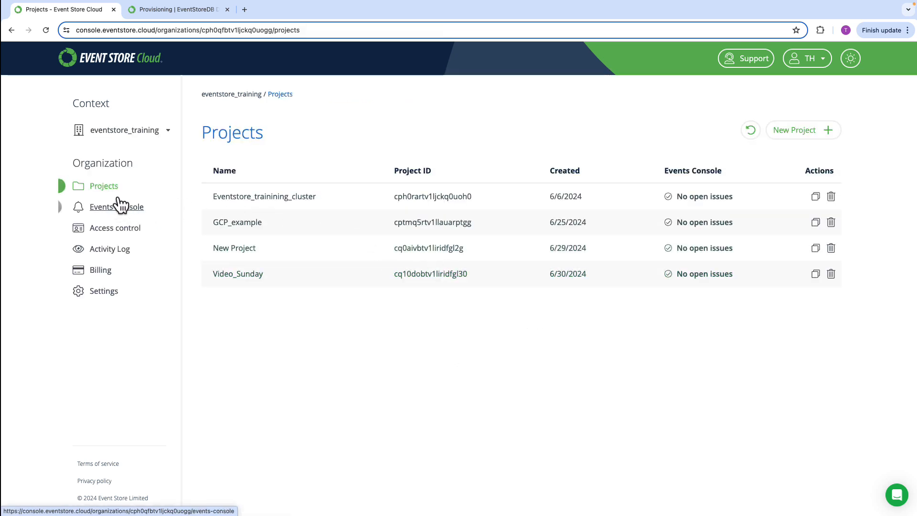
{"action": "left_click", "coordinate": [242, 279]}
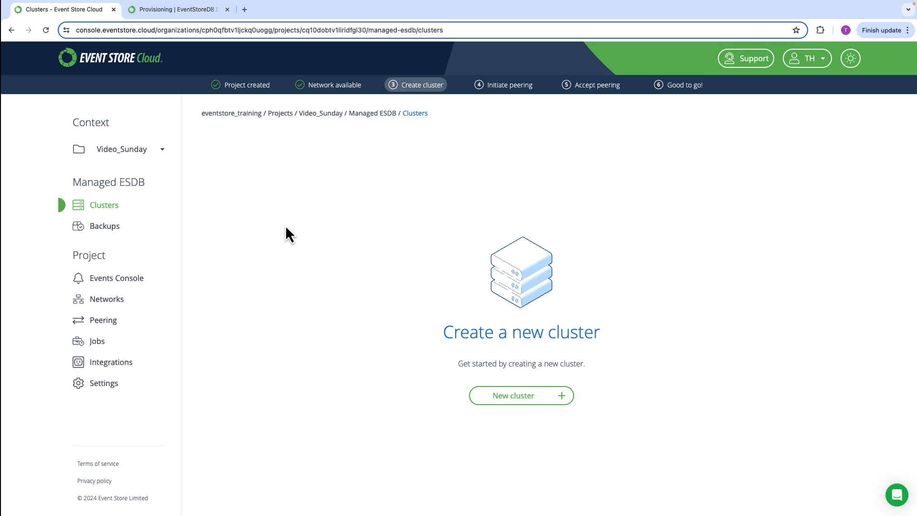
{"action": "mouse_move", "coordinate": [189, 66]}
{"action": "left_mouse_down"}
{"action": "mouse_move", "coordinate": [255, 90]}
{"action": "mouse_move", "coordinate": [593, 111]}
{"action": "mouse_move", "coordinate": [713, 107]}
{"action": "left_mouse_up"}
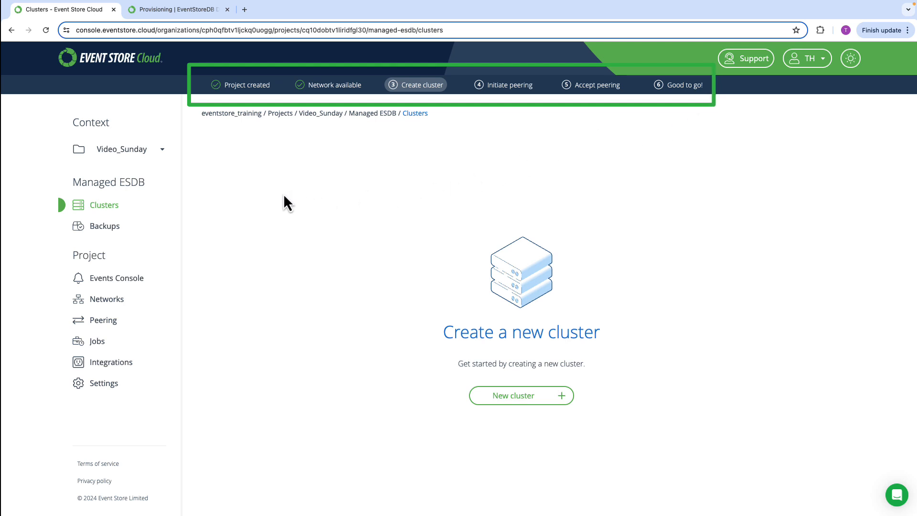
{"action": "left_click_drag", "start_coordinate": [249, 122], "coordinate": [249, 120]}
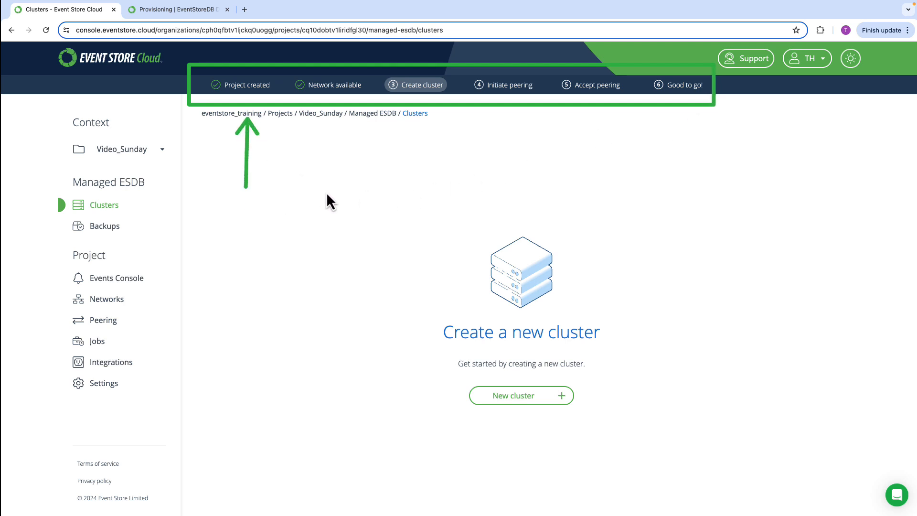
{"action": "left_click_drag", "start_coordinate": [326, 192], "coordinate": [328, 99]}
{"action": "left_click_drag", "start_coordinate": [403, 201], "coordinate": [409, 107]}
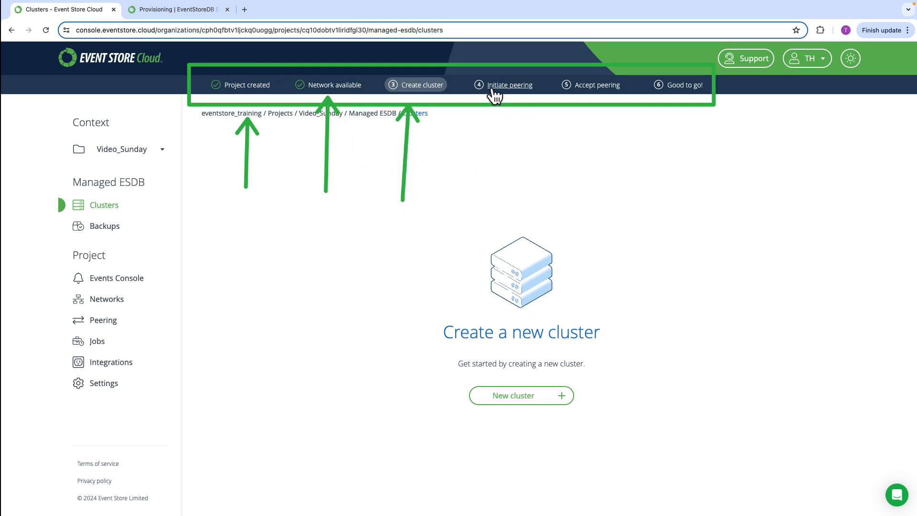
Start a new cluster in the Video_Sunday project and name it Video_Sunday_cluster.
{"action": "left_click", "coordinate": [417, 95]}
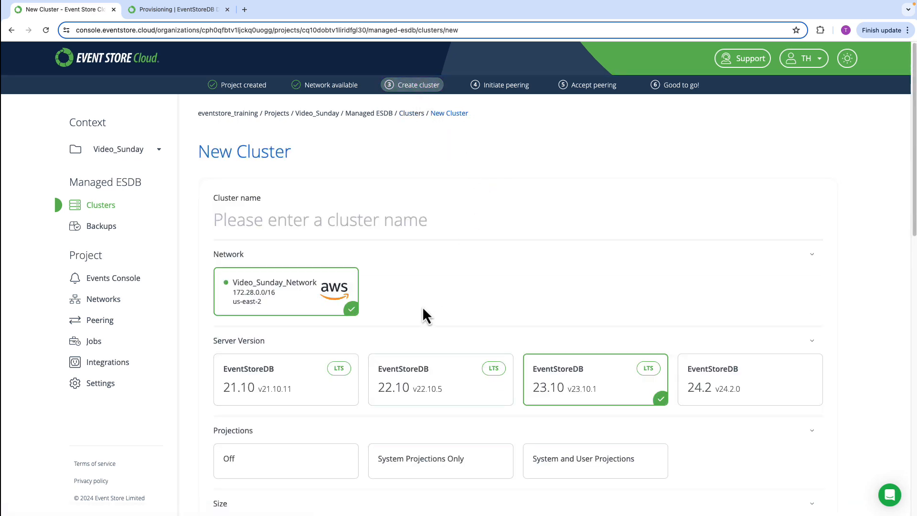
{"action": "left_click", "coordinate": [269, 217]}
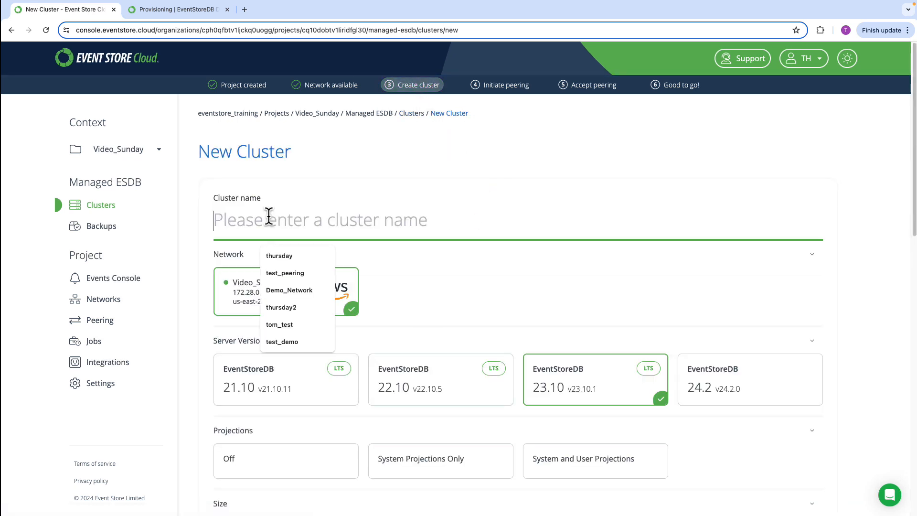
{"action": "type", "text": "Video_Sunday_clus"}
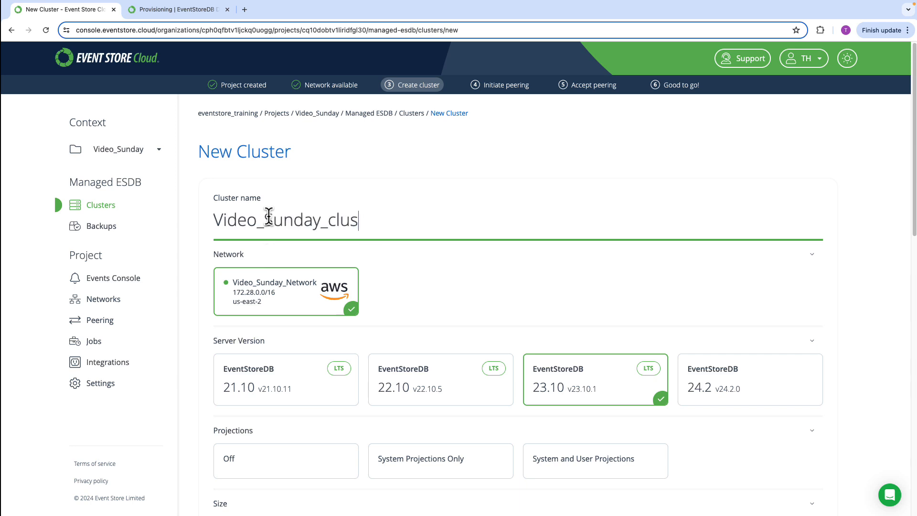
{"action": "type", "text": "ter"}
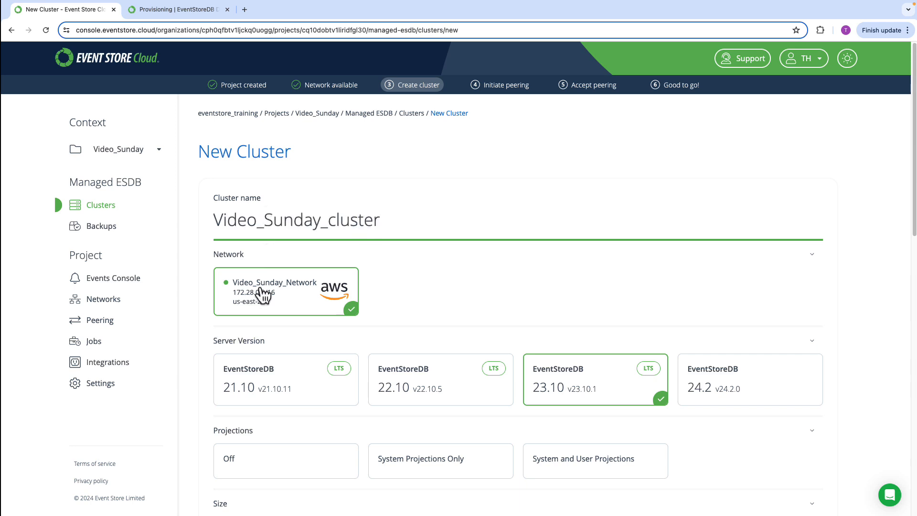
Keep EventStoreDB 23.10 on Video_Sunday_Network, enable System and User Projections, and choose the F1 Micro size (2 vCPU, 2GB mem).
{"action": "scroll", "coordinate": [426, 301], "scroll_direction": "down", "scroll_amount": 1}
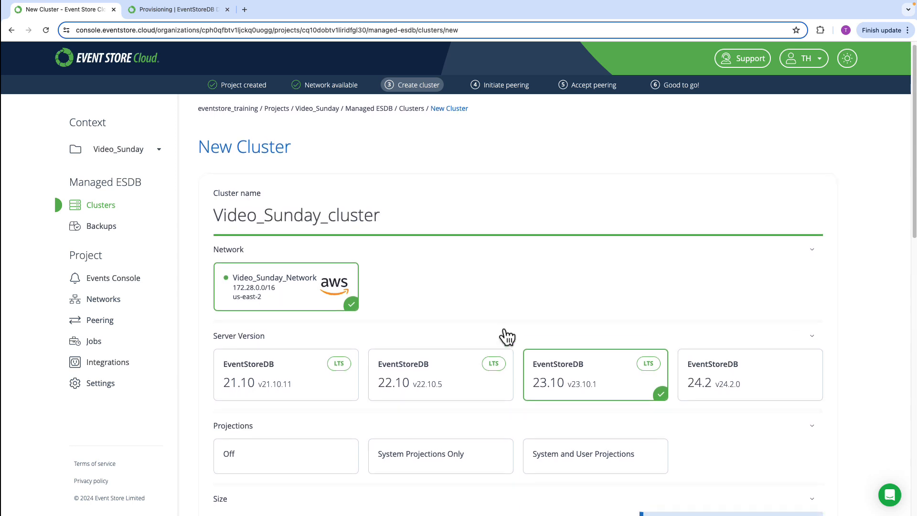
{"action": "scroll", "coordinate": [436, 305], "scroll_direction": "down", "scroll_amount": 1}
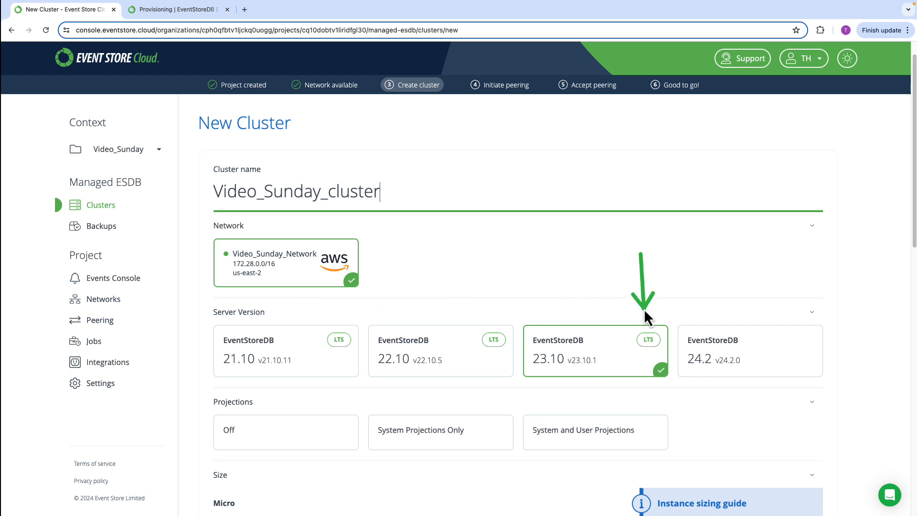
{"action": "scroll", "coordinate": [256, 350], "scroll_direction": "down", "scroll_amount": 2}
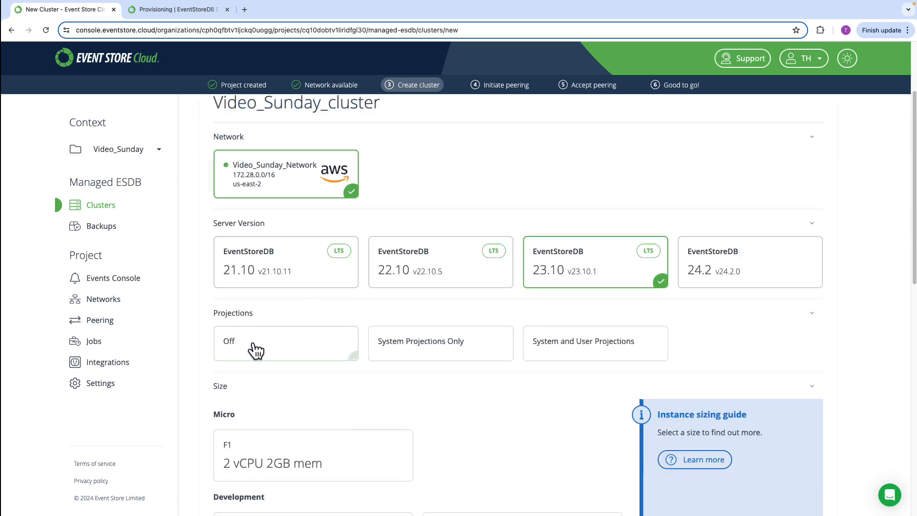
{"action": "left_click", "coordinate": [606, 351]}
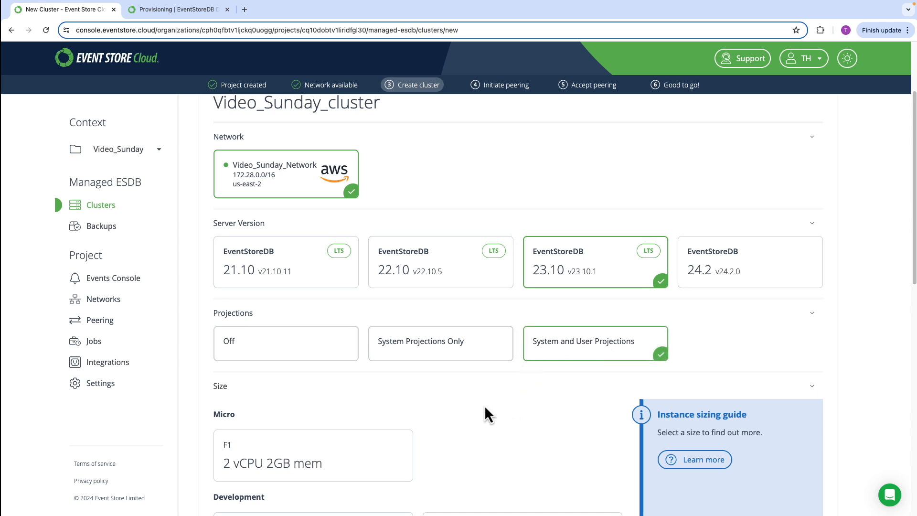
{"action": "scroll", "coordinate": [485, 408], "scroll_direction": "down", "scroll_amount": 2}
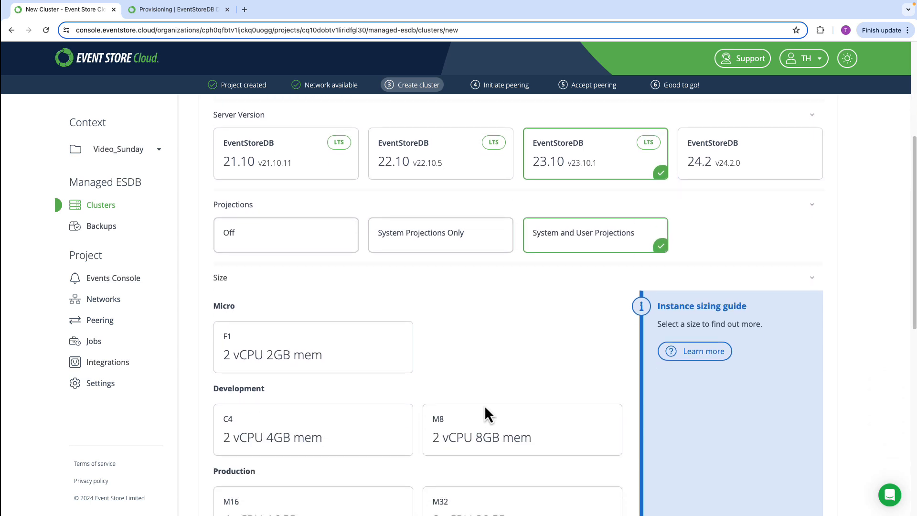
{"action": "scroll", "coordinate": [484, 405], "scroll_direction": "down", "scroll_amount": 1}
{"action": "left_click", "coordinate": [325, 328]}
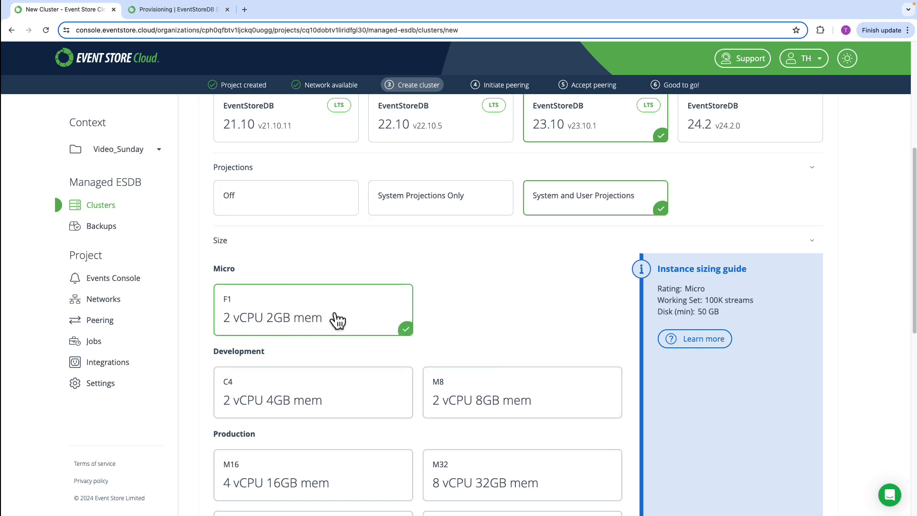
Choose the Single Node topology, keep the default GP3 storage settings, and create the cluster.
{"action": "scroll", "coordinate": [459, 324], "scroll_direction": "down", "scroll_amount": 3}
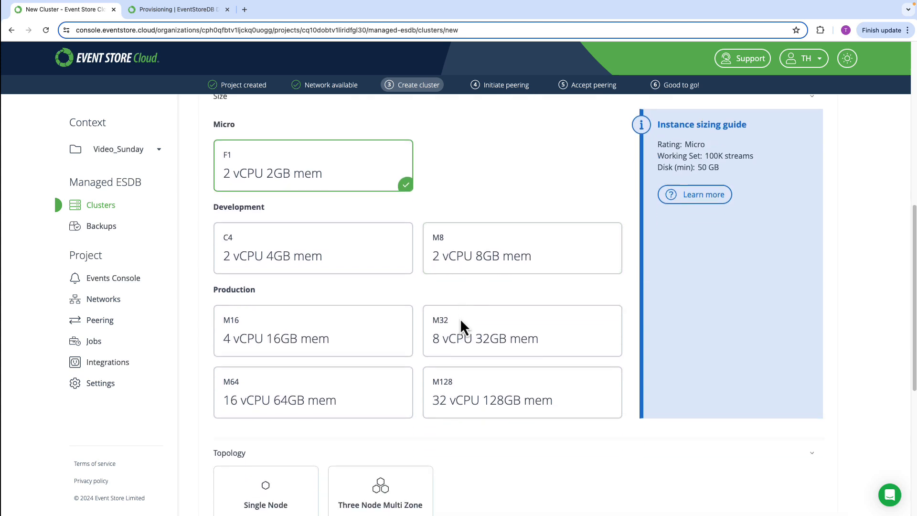
{"action": "scroll", "coordinate": [460, 318], "scroll_direction": "down", "scroll_amount": 2}
{"action": "left_click", "coordinate": [271, 422]}
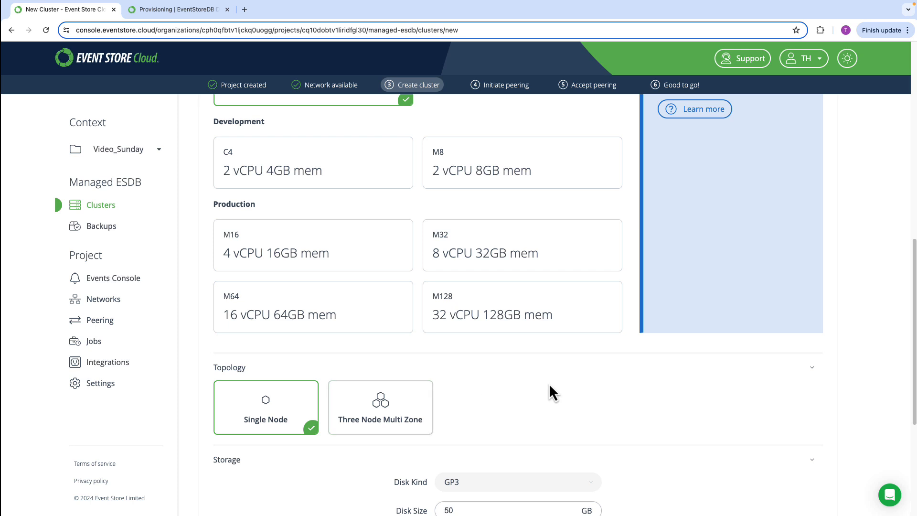
{"action": "left_click_drag", "start_coordinate": [571, 385], "coordinate": [446, 406]}
{"action": "scroll", "coordinate": [524, 414], "scroll_direction": "down", "scroll_amount": 4}
{"action": "scroll", "coordinate": [523, 413], "scroll_direction": "down", "scroll_amount": 2}
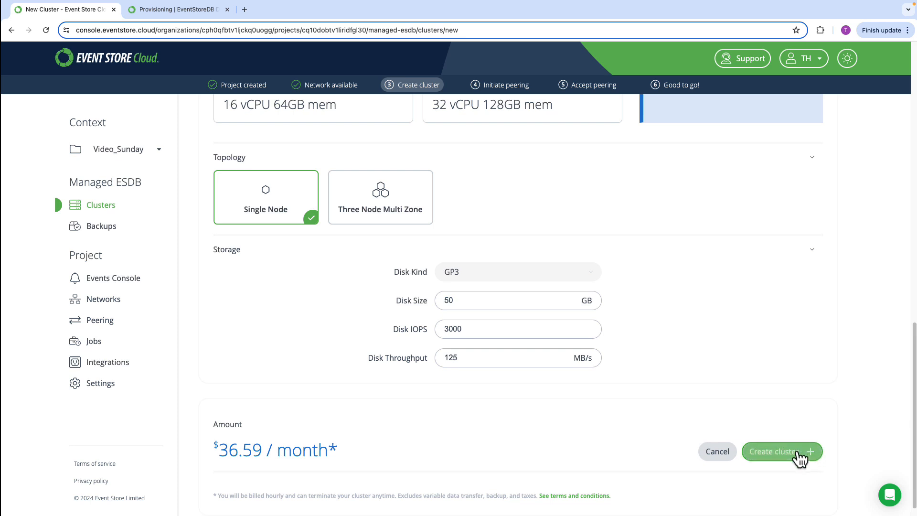
{"action": "left_click", "coordinate": [771, 460]}
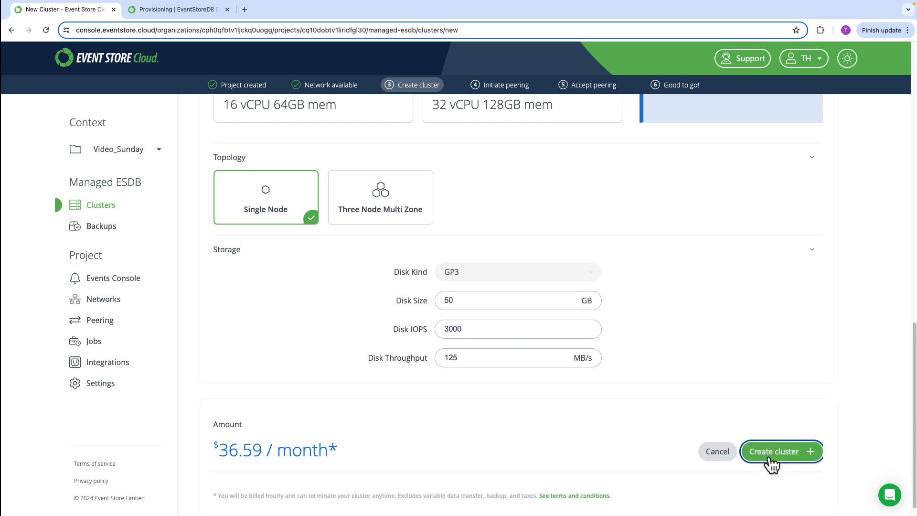
{"action": "left_click_drag", "start_coordinate": [713, 366], "coordinate": [675, 234]}
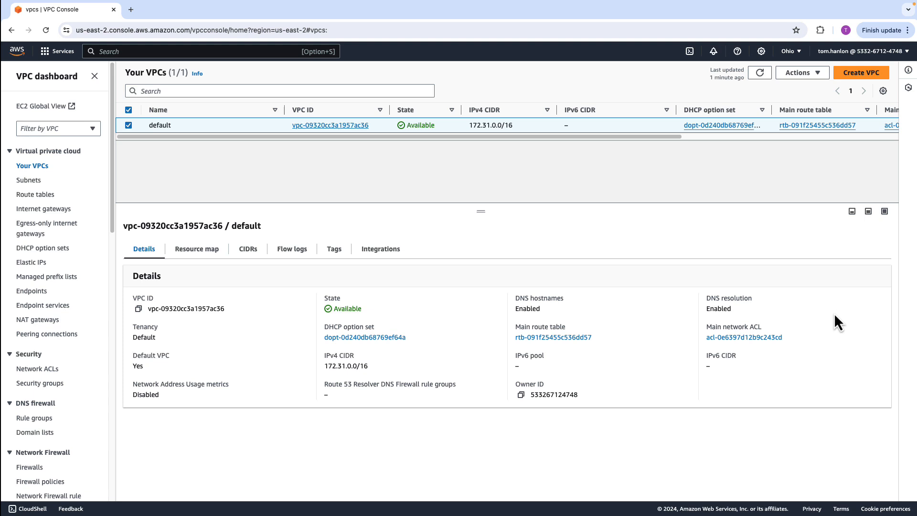
Switch to the AWS console, open the VPC service and view the list of existing VPCs.
{"action": "left_click", "coordinate": [59, 53]}
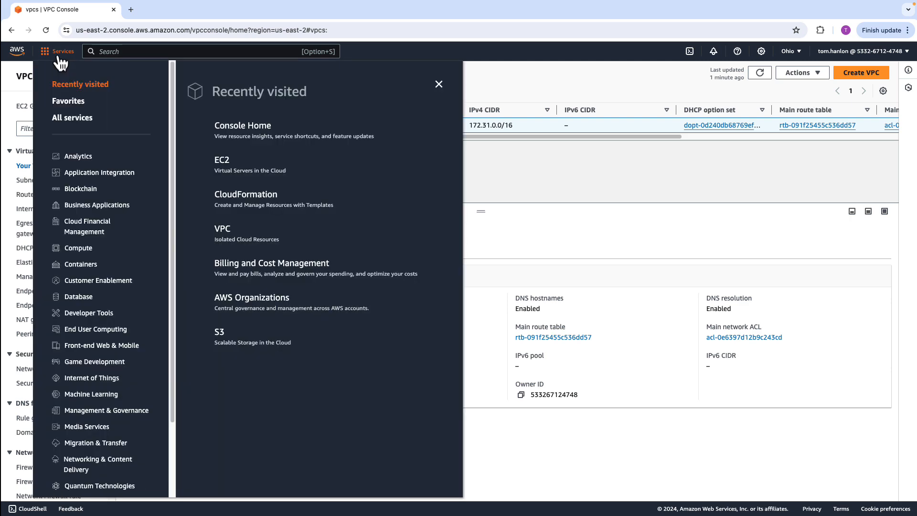
{"action": "left_click", "coordinate": [228, 236]}
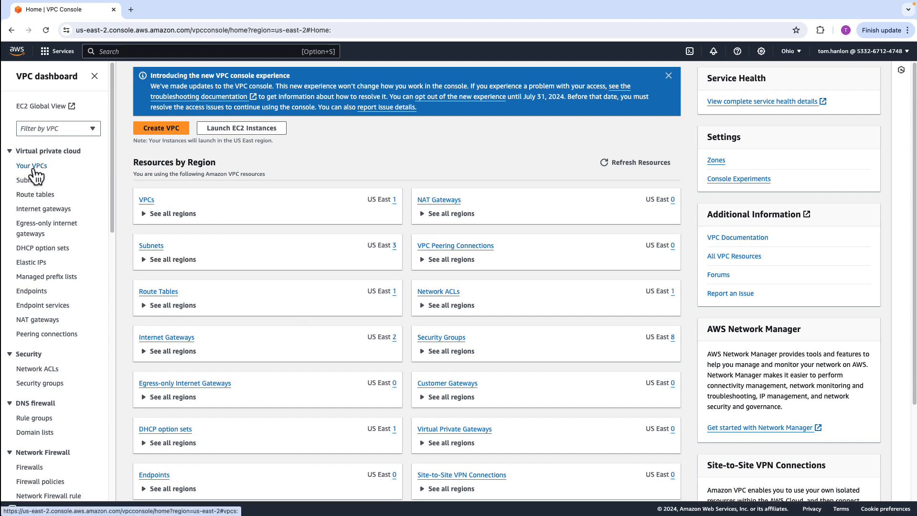
{"action": "left_click_drag", "start_coordinate": [265, 342], "coordinate": [70, 180]}
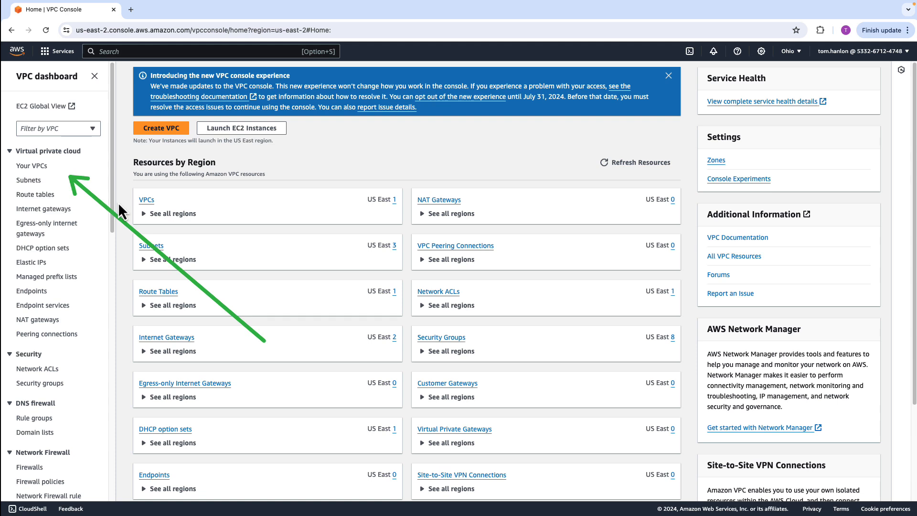
{"action": "left_click", "coordinate": [35, 167]}
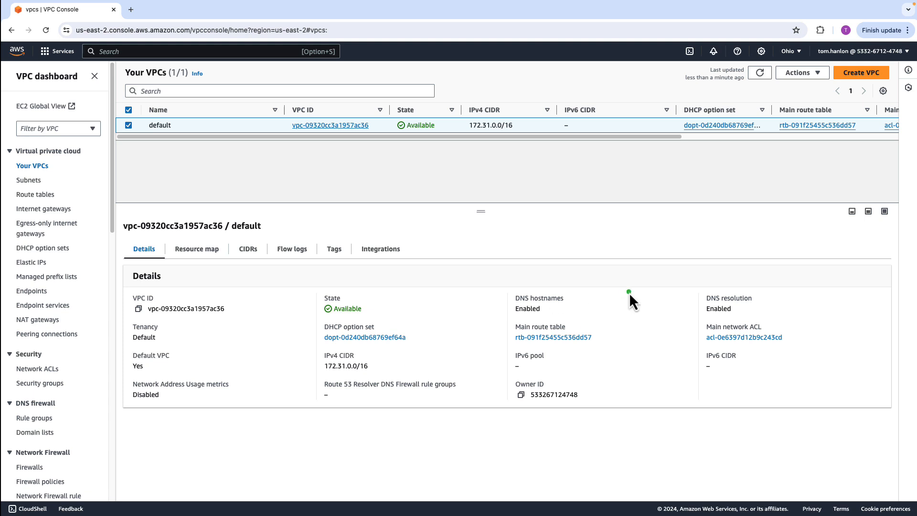
{"action": "mouse_move", "coordinate": [629, 292]}
{"action": "left_mouse_down"}
{"action": "mouse_move", "coordinate": [805, 177]}
{"action": "mouse_move", "coordinate": [843, 96]}
{"action": "left_mouse_up"}
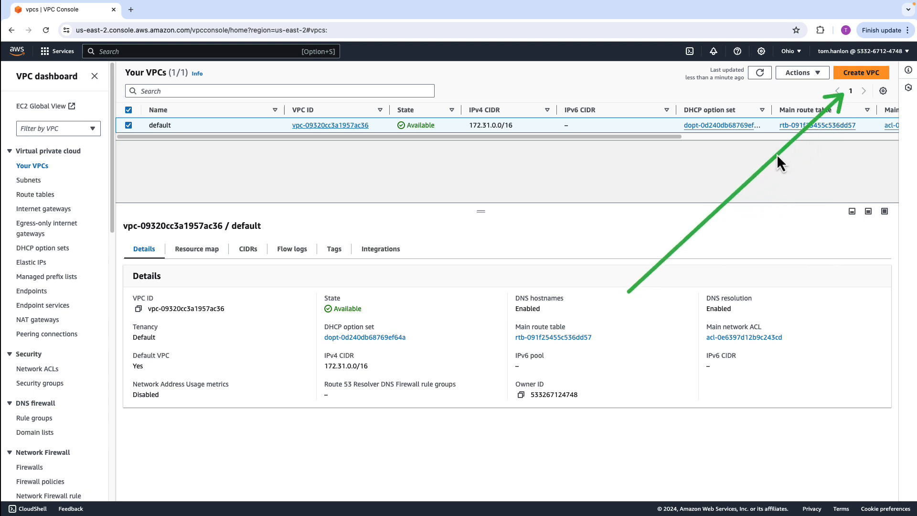
Start a VPC-only resource with the name tag Video_sunday_vpc and the IPv4 CIDR 10.0.0.0/28.
{"action": "left_click", "coordinate": [862, 74]}
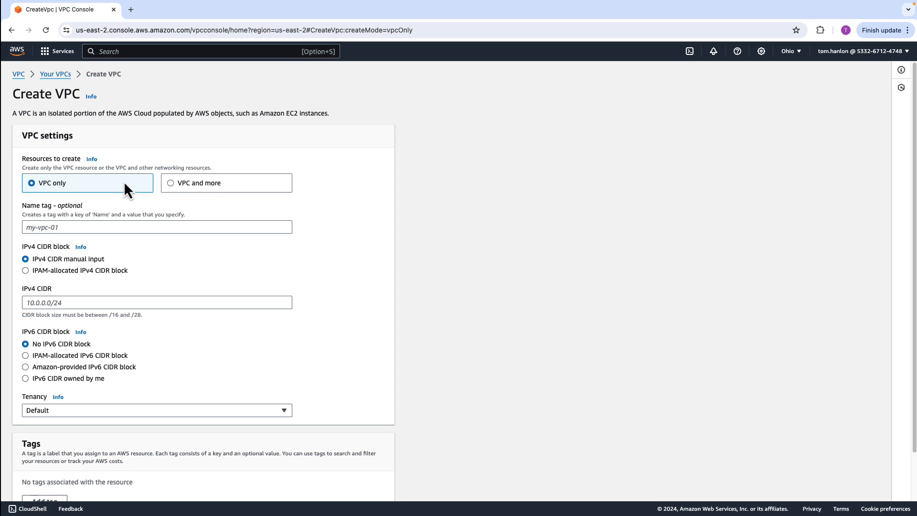
{"action": "left_click", "coordinate": [82, 226]}
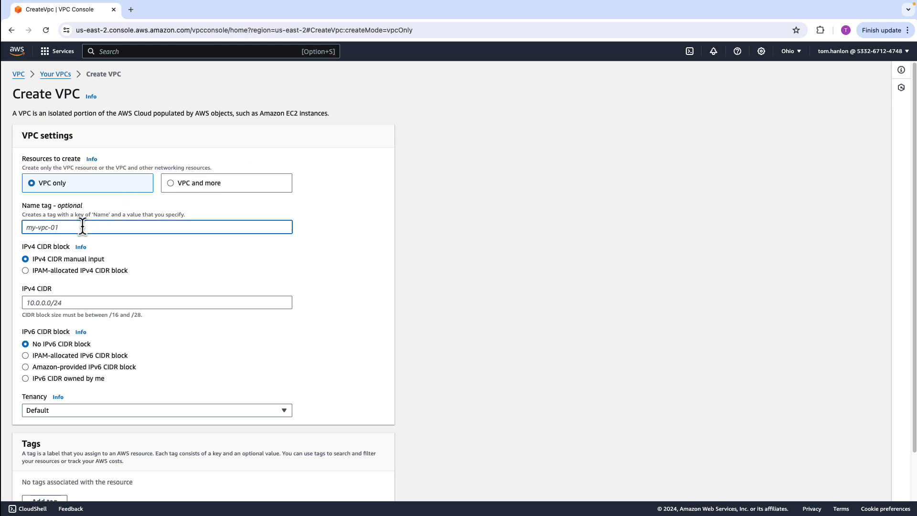
{"action": "type", "text": "Video_sunday_v"}
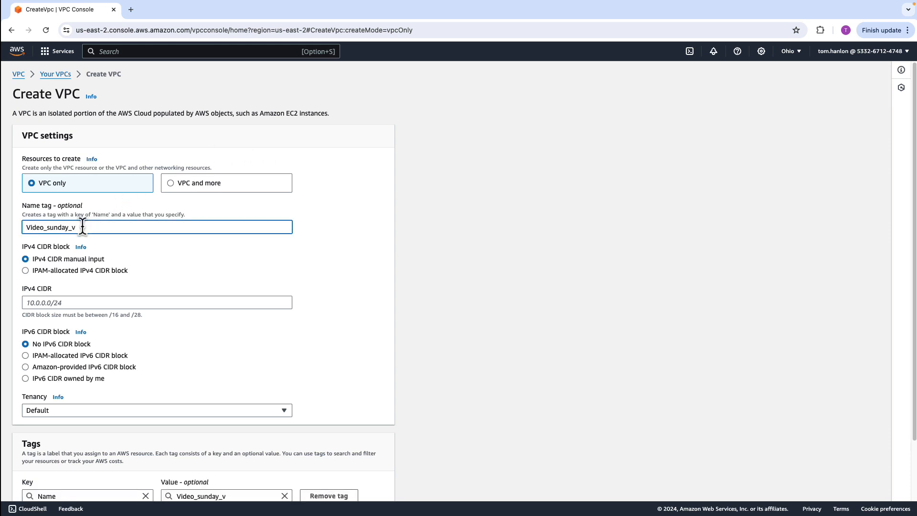
{"action": "type", "text": "pc"}
{"action": "left_click", "coordinate": [49, 303]}
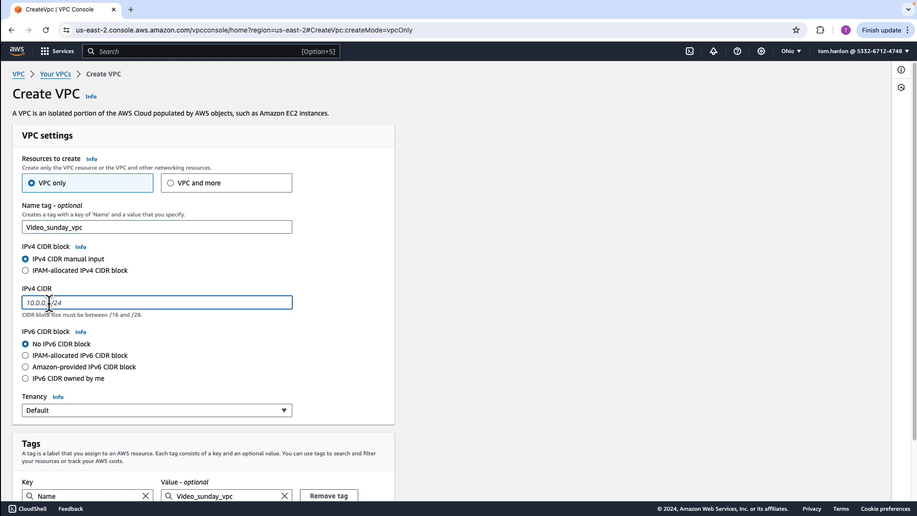
{"action": "type", "text": "10.0.0.0/28"}
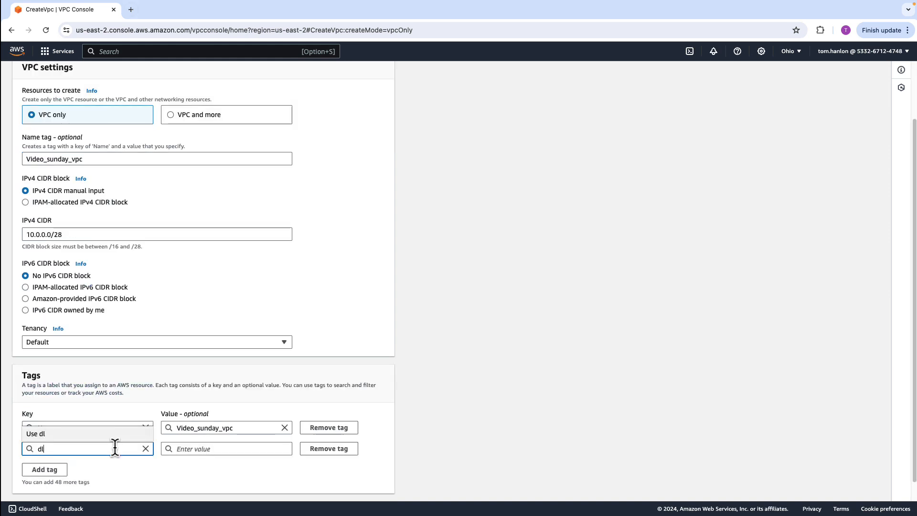
Add a creator tag with the creator's full name and a deleteby tag set to anytime, and create the VPC.
{"action": "key", "text": "BackSpace"}
{"action": "key", "text": "BackSpace"}
{"action": "type", "text": "creator"}
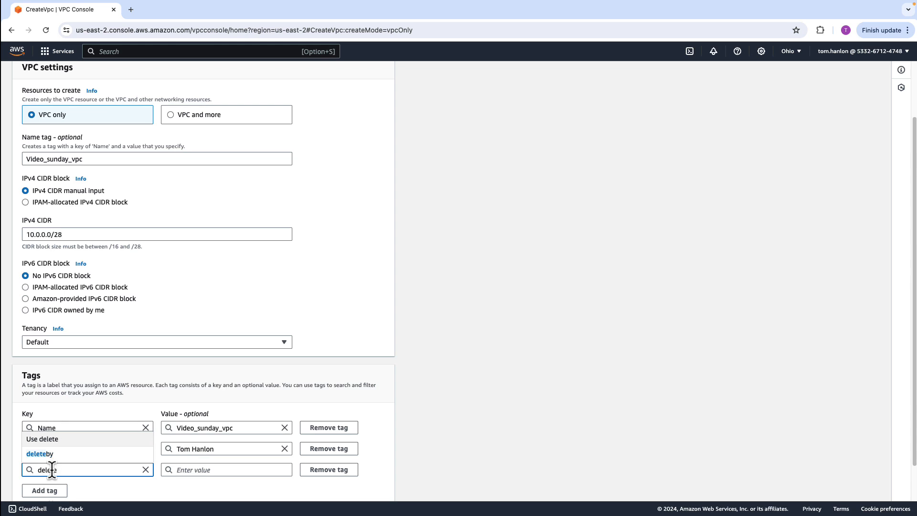
{"action": "type", "text": "by"}
{"action": "left_click", "coordinate": [201, 470]}
{"action": "type", "text": "anytime"}
{"action": "scroll", "coordinate": [369, 492], "scroll_direction": "down", "scroll_amount": 1}
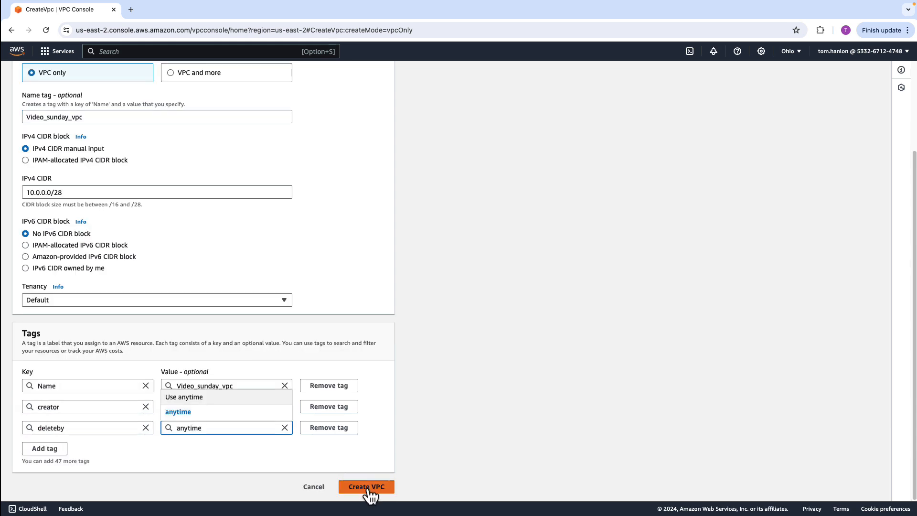
{"action": "left_click", "coordinate": [367, 488]}
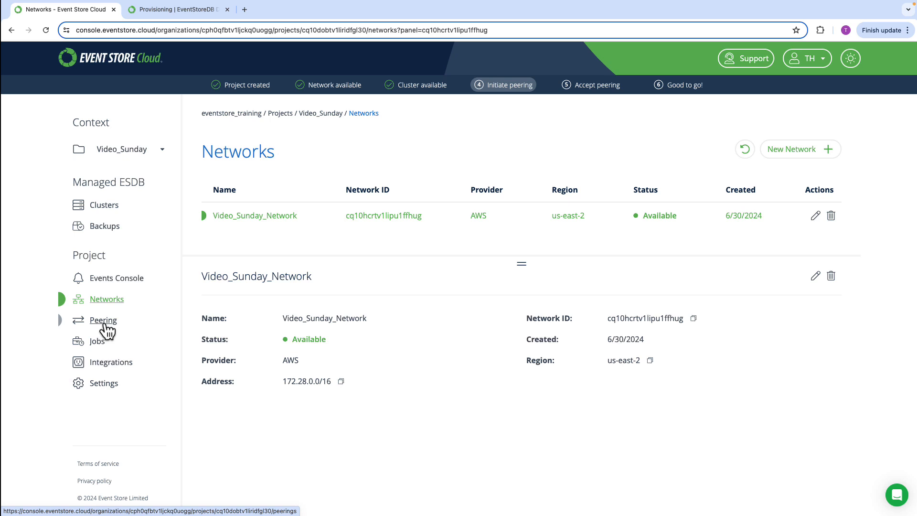
Switch to Event Store Cloud and start a new peering named Video_Sunday_Peer with Video_Sunday_Network as the local network.
{"action": "left_click", "coordinate": [106, 328]}
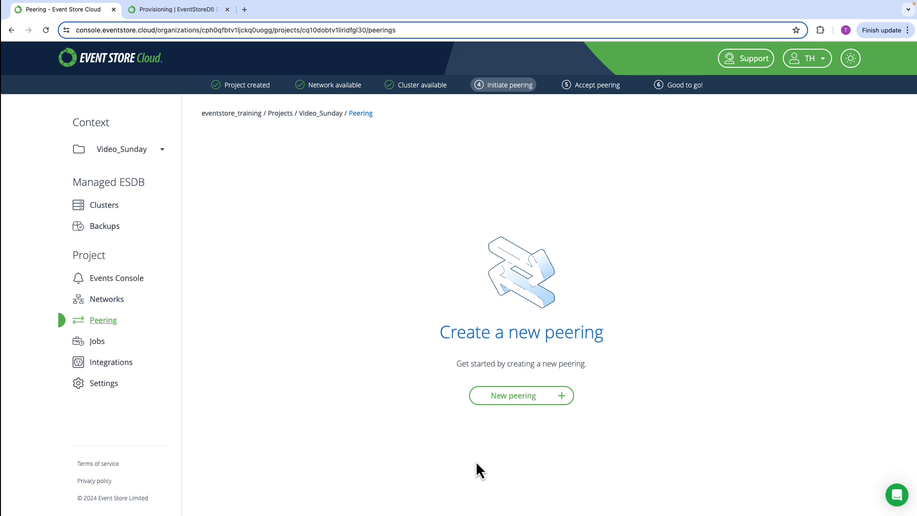
{"action": "left_click", "coordinate": [512, 398]}
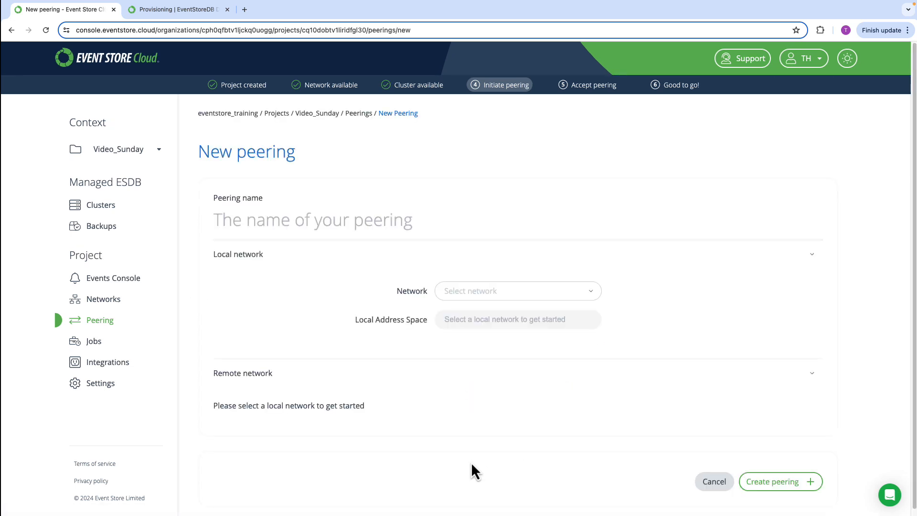
{"action": "left_click", "coordinate": [266, 220]}
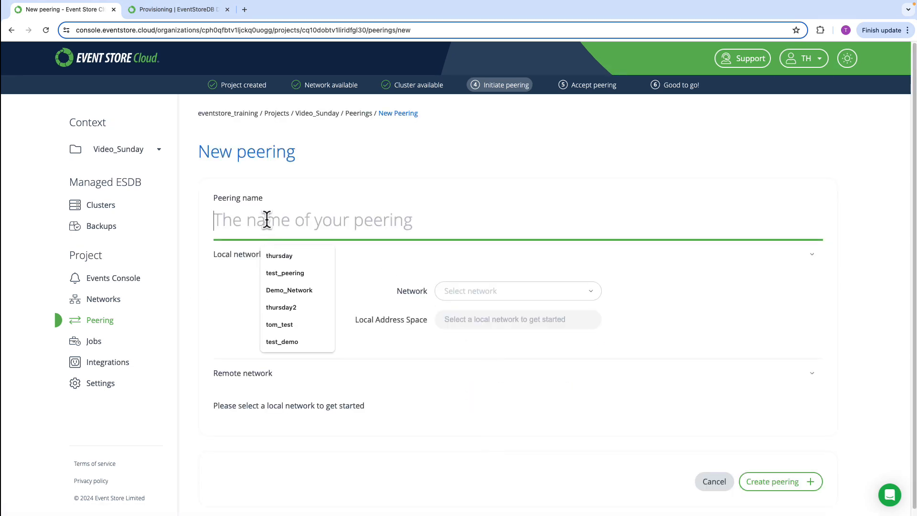
{"action": "type", "text": "Video_Sunday_Peer"}
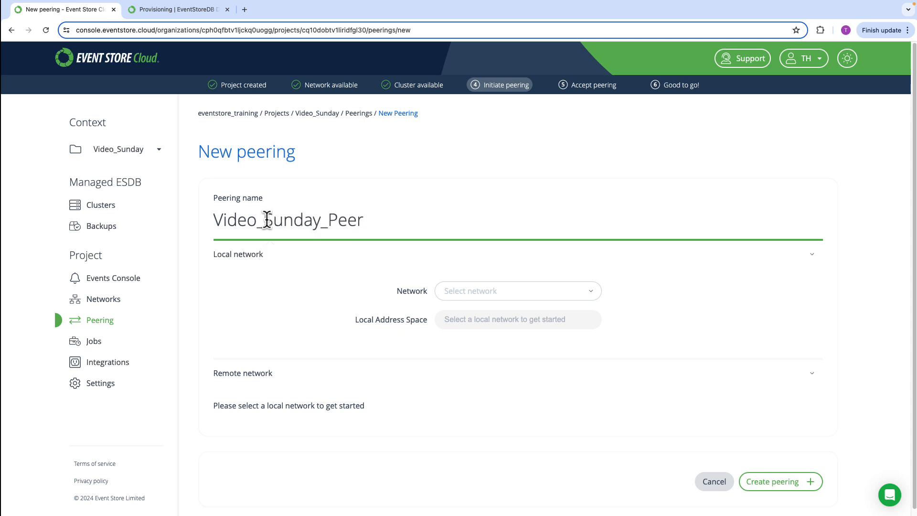
{"action": "left_click", "coordinate": [589, 291]}
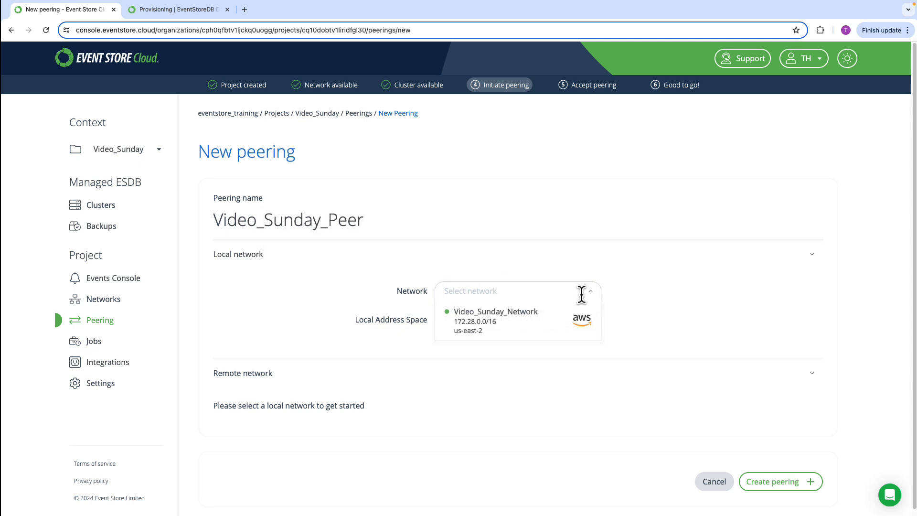
{"action": "left_click", "coordinate": [497, 321]}
{"action": "scroll", "coordinate": [497, 372], "scroll_direction": "down", "scroll_amount": 2}
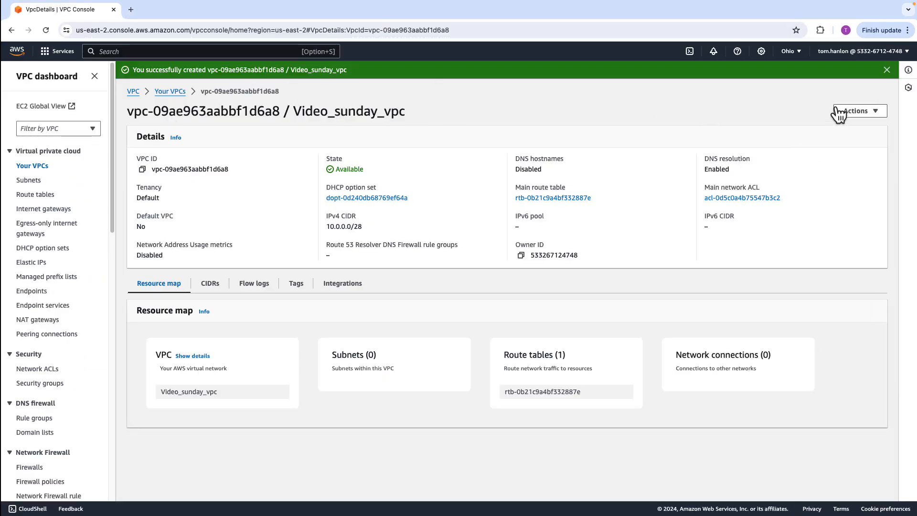
Copy the account ID from the AWS console and paste it as the Peer AWS Account ID in Event Store Cloud.
{"action": "left_click", "coordinate": [880, 52]}
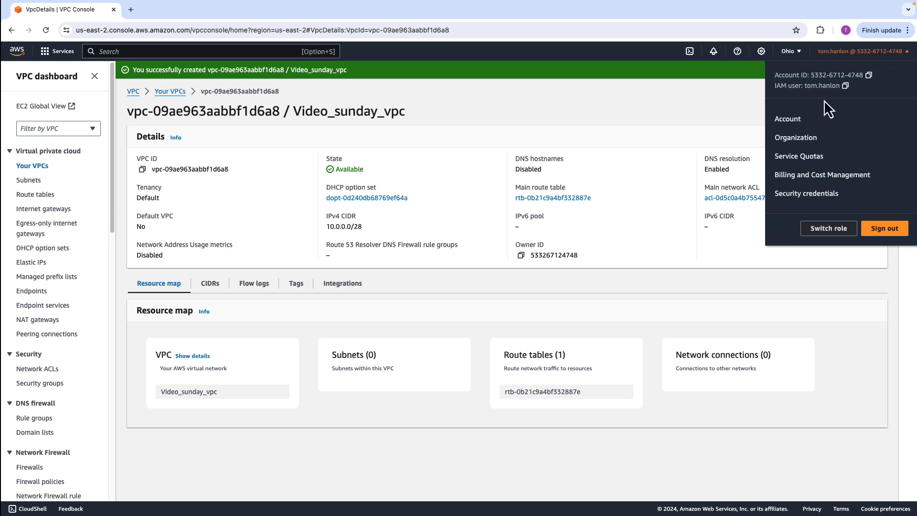
{"action": "left_click", "coordinate": [869, 75]}
{"action": "key", "text": "super+Tab"}
{"action": "left_click", "coordinate": [452, 317]}
{"action": "key", "text": "super+v"}
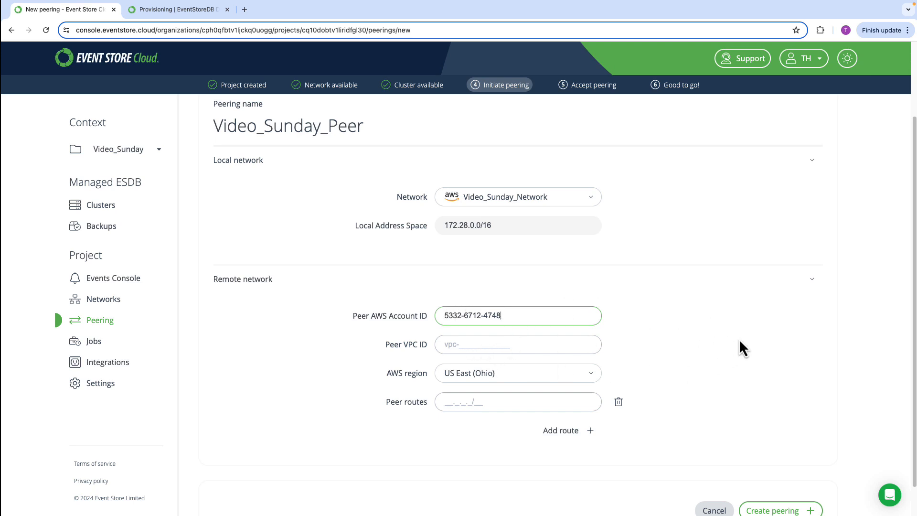
Copy the VPC ID of Video_sunday_vpc from the AWS console and paste it as the Peer VPC ID in Event Store Cloud.
{"action": "key", "text": "super+Tab"}
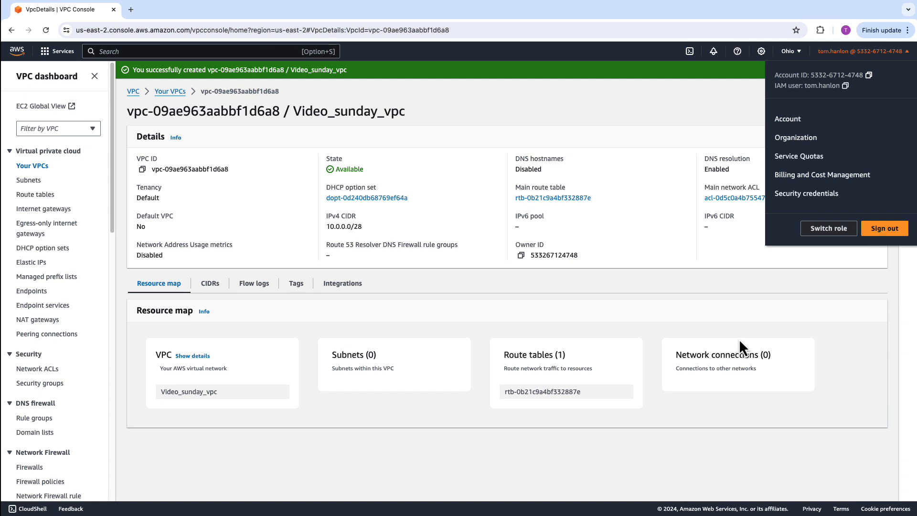
{"action": "left_click", "coordinate": [739, 339]}
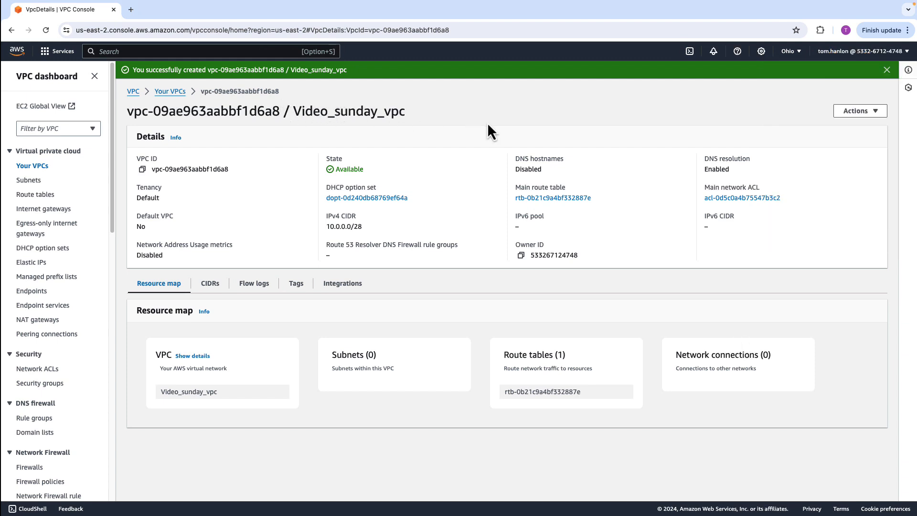
{"action": "left_click_drag", "start_coordinate": [512, 108], "coordinate": [422, 117]}
{"action": "left_click", "coordinate": [142, 170]}
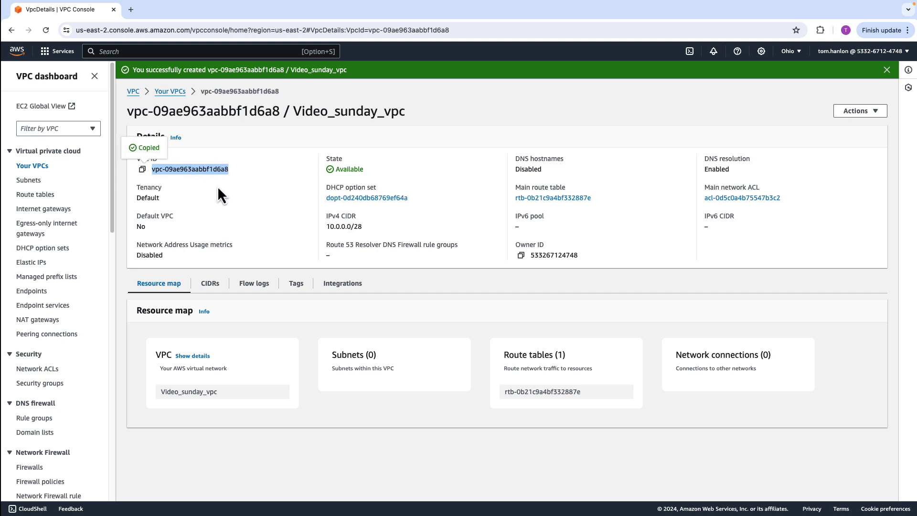
{"action": "key", "text": "ctrl+Left"}
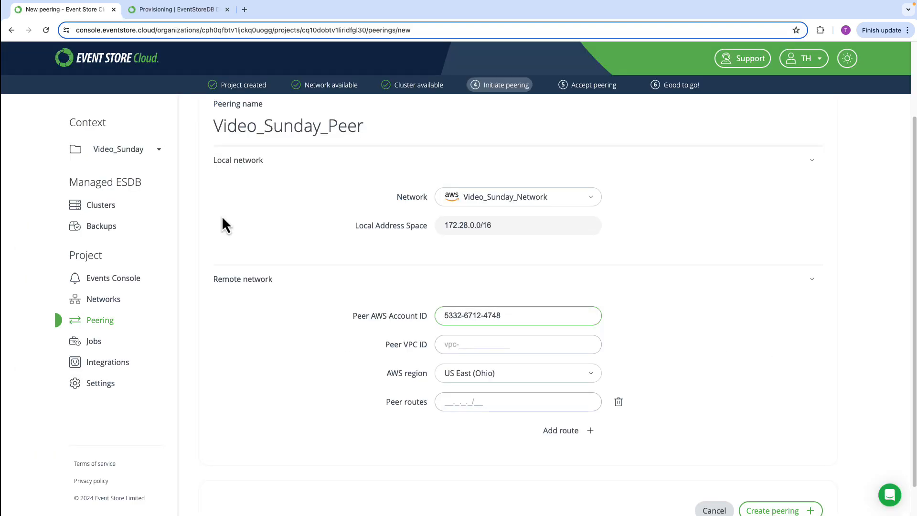
{"action": "left_click", "coordinate": [471, 340]}
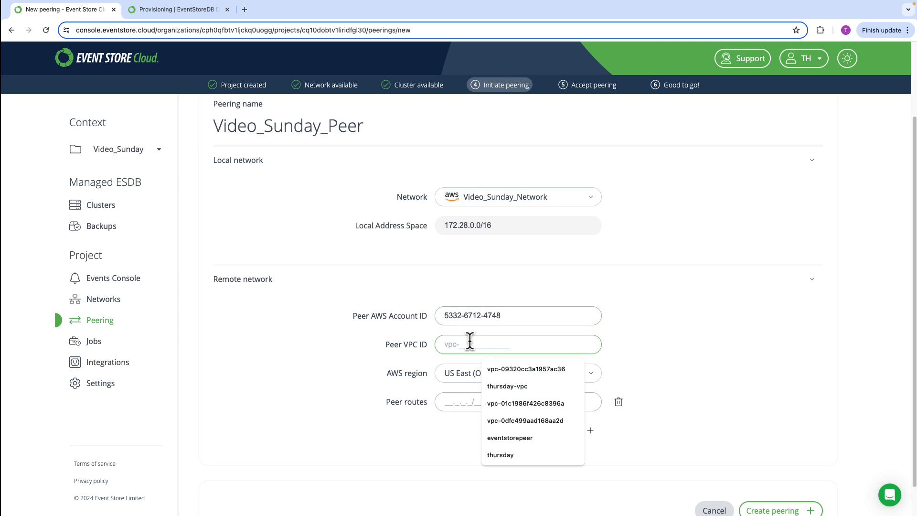
{"action": "key", "text": "super+v"}
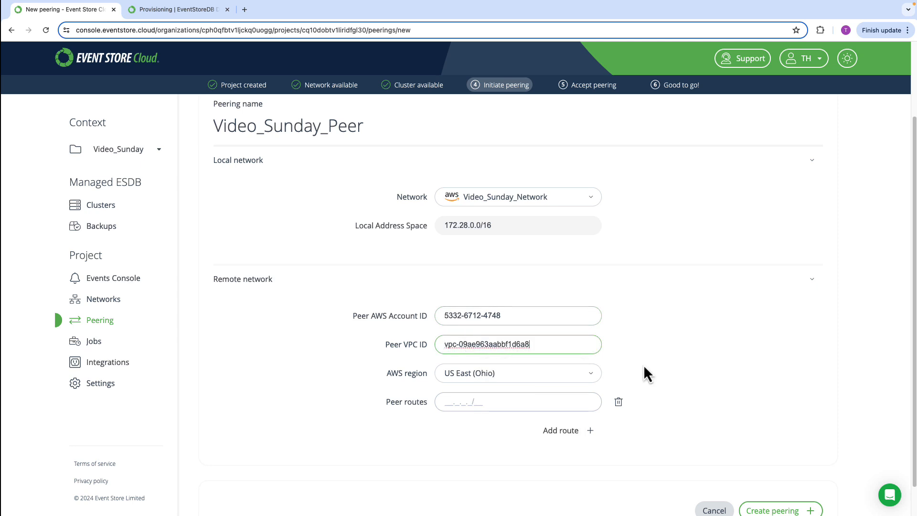
Check the VPC's IPv4 CIDR in the AWS console, enter 10.0.0.0/28 as the peer route in Event Store Cloud and create the peering.
{"action": "key", "text": "ctrl+Right"}
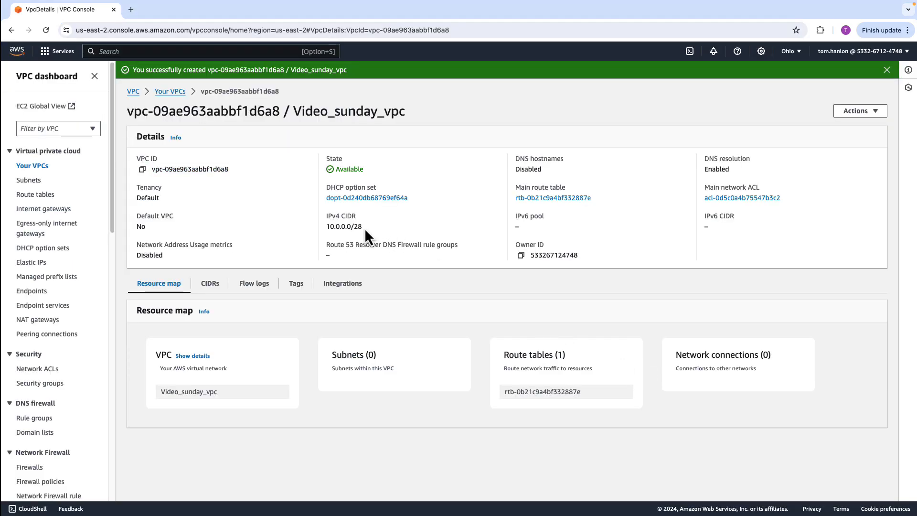
{"action": "key", "text": "ctrl+Left"}
{"action": "left_click", "coordinate": [448, 403]}
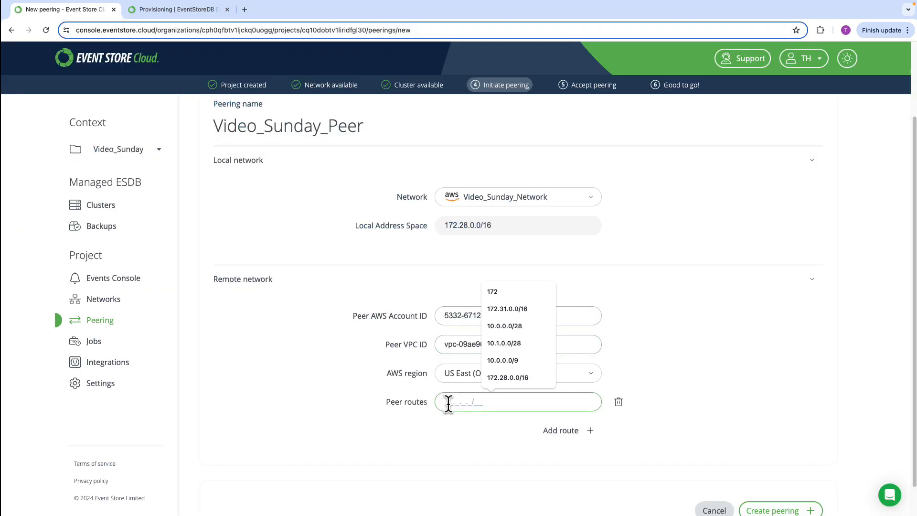
{"action": "key", "text": "super+v"}
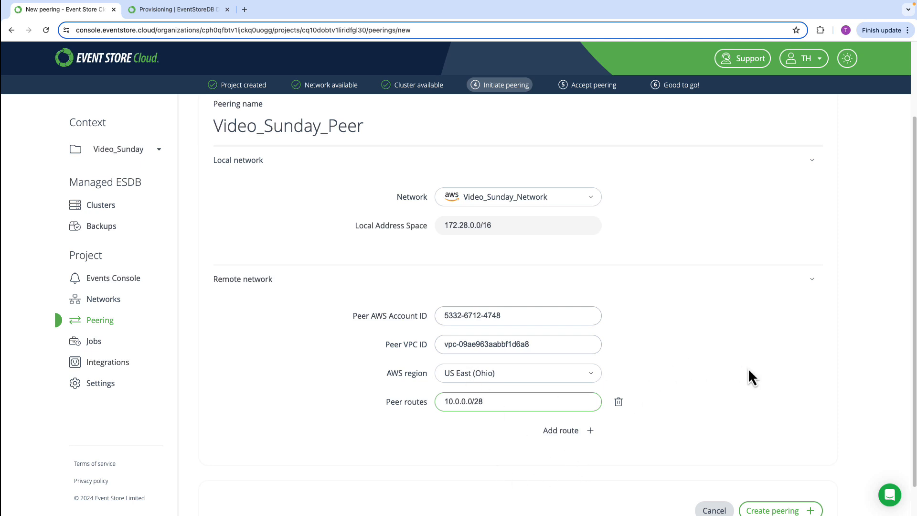
{"action": "scroll", "coordinate": [764, 381], "scroll_direction": "down", "scroll_amount": 1}
{"action": "left_click", "coordinate": [791, 483]}
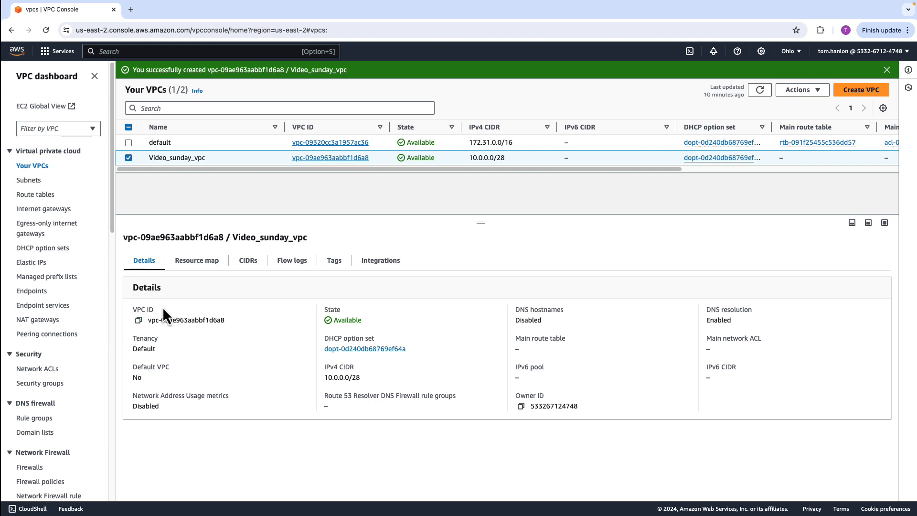
Open the pending VPC peering connection for Video_sunday_vpc in the AWS console and accept its request.
{"action": "left_click", "coordinate": [60, 335]}
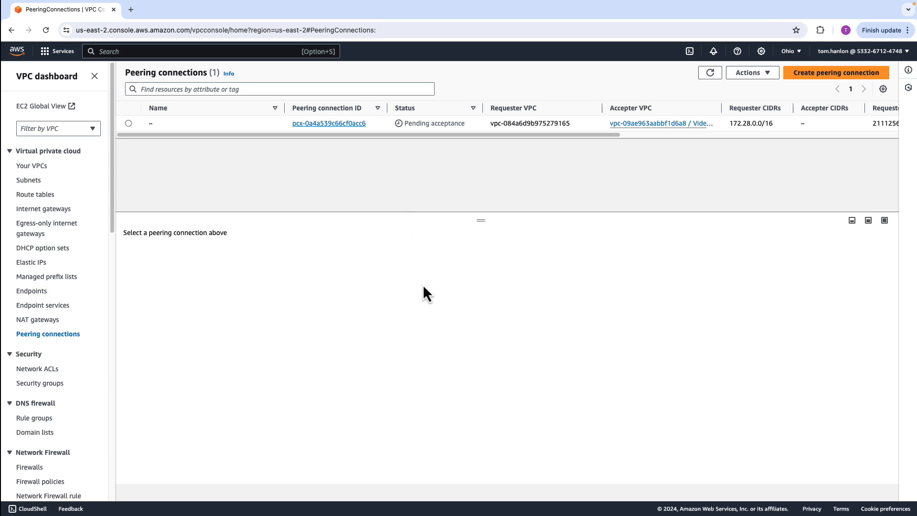
{"action": "left_click_drag", "start_coordinate": [423, 285], "coordinate": [428, 136]}
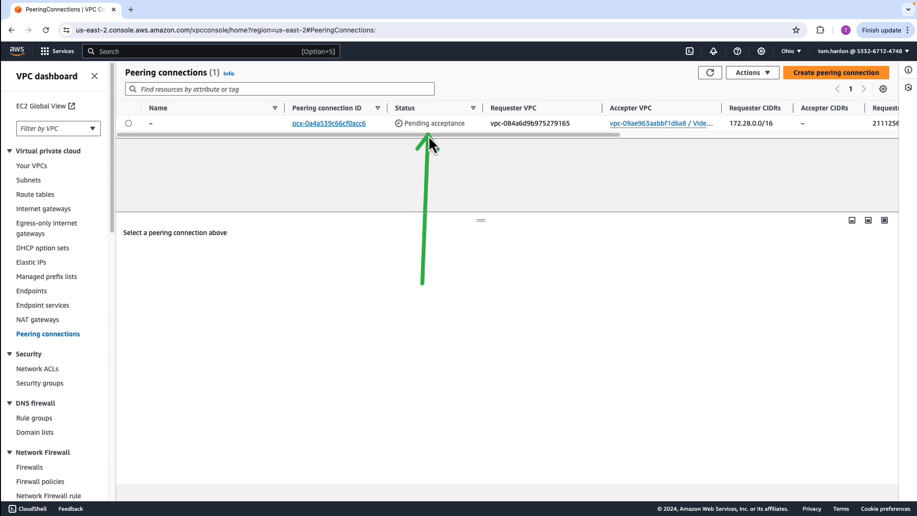
{"action": "left_click", "coordinate": [323, 123]}
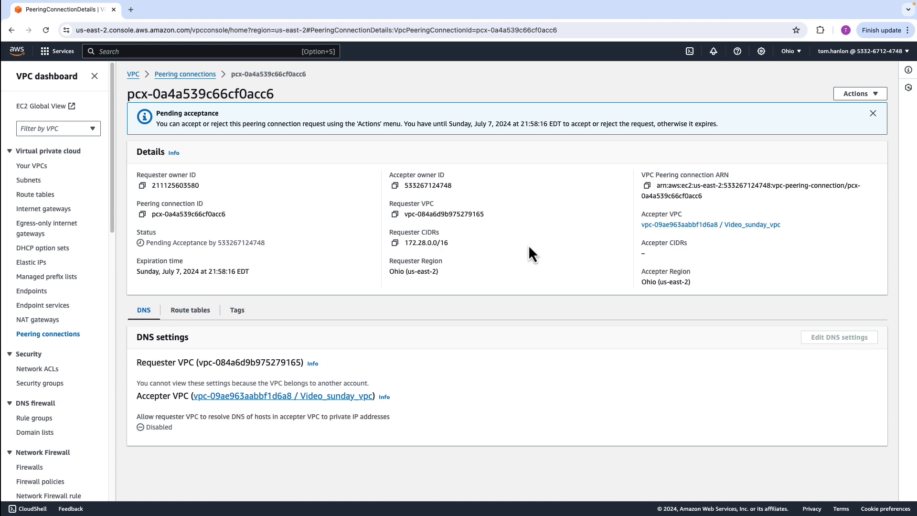
{"action": "left_click", "coordinate": [877, 96]}
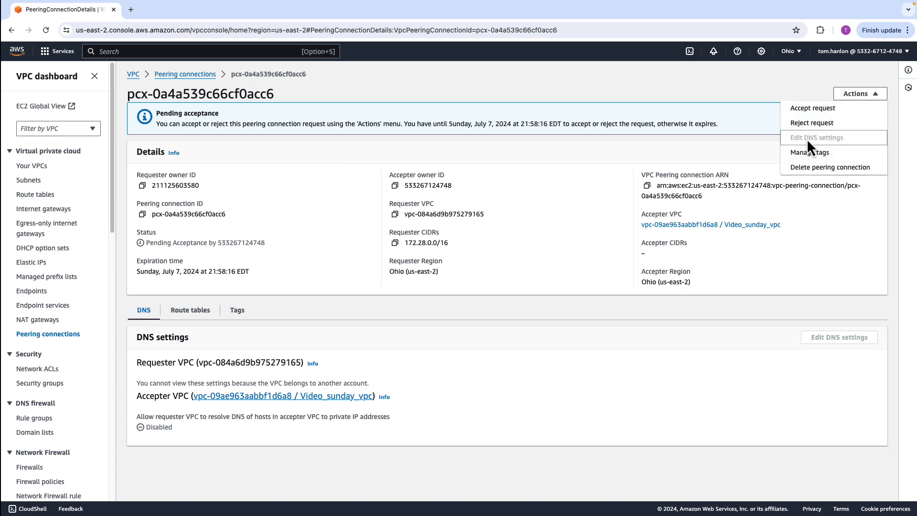
{"action": "left_click", "coordinate": [817, 109]}
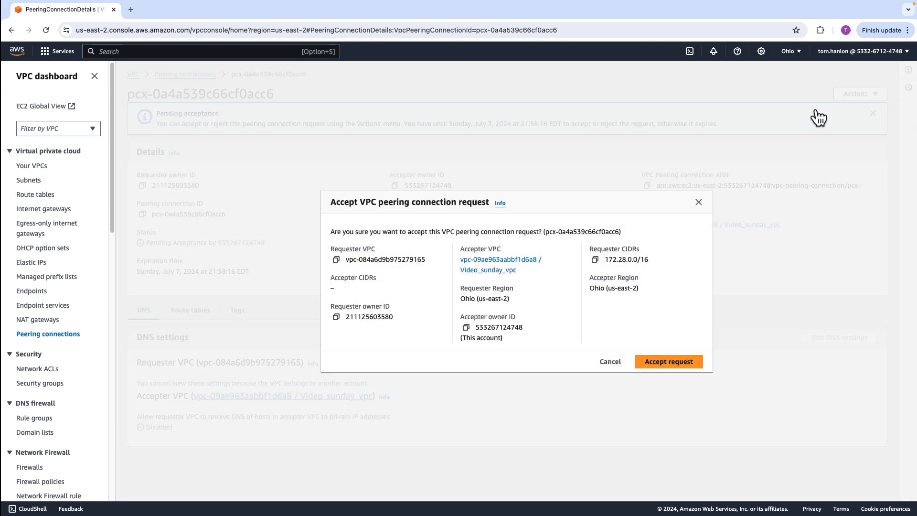
{"action": "left_click", "coordinate": [671, 363]}
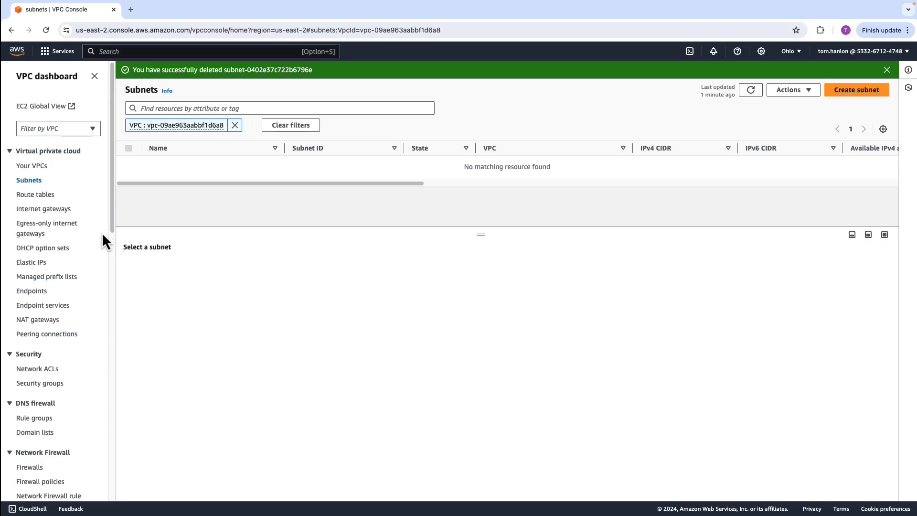
View the details of Video_sunday_vpc, open the subnets list and filter the VPC dashboard by that VPC.
{"action": "left_click", "coordinate": [32, 167]}
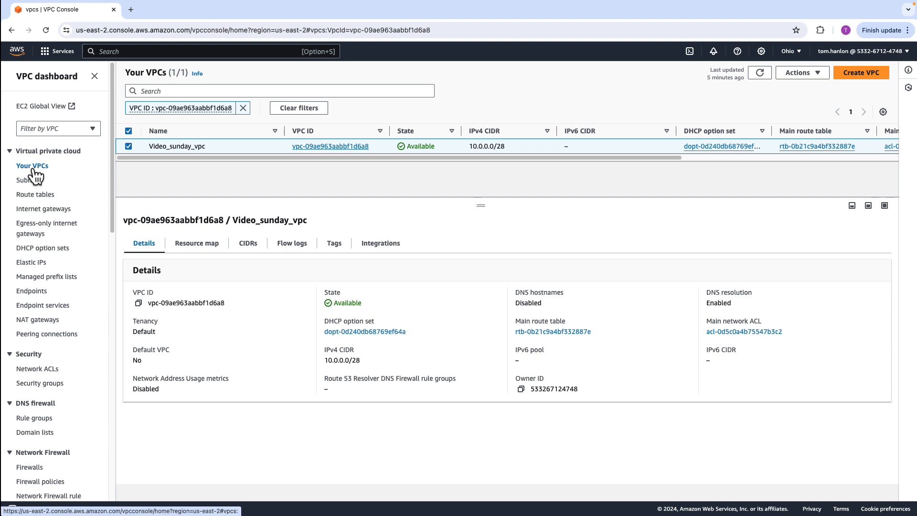
{"action": "left_click", "coordinate": [327, 149]}
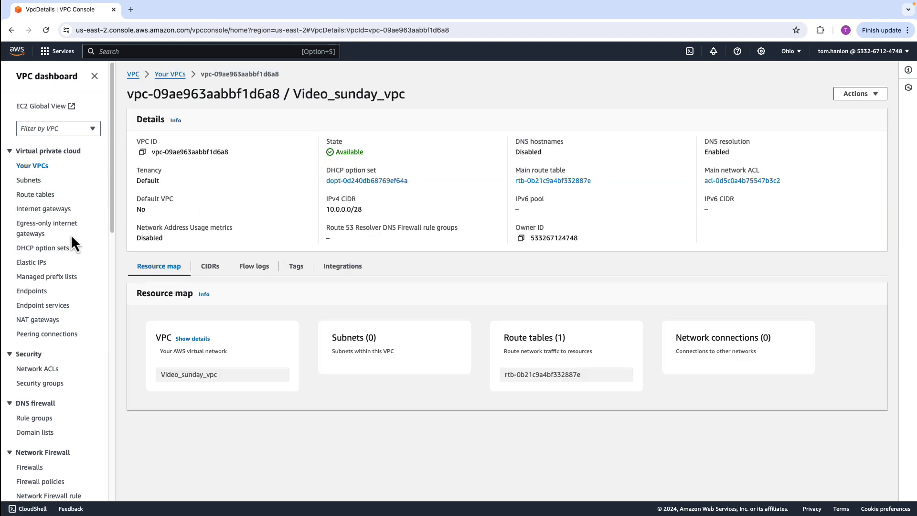
{"action": "left_click", "coordinate": [29, 184]}
{"action": "left_click", "coordinate": [91, 133]}
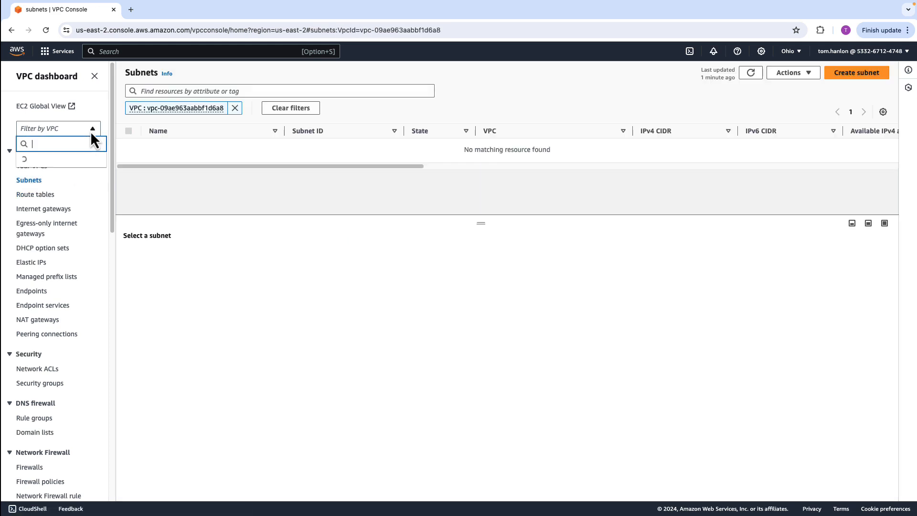
{"action": "left_click", "coordinate": [70, 176]}
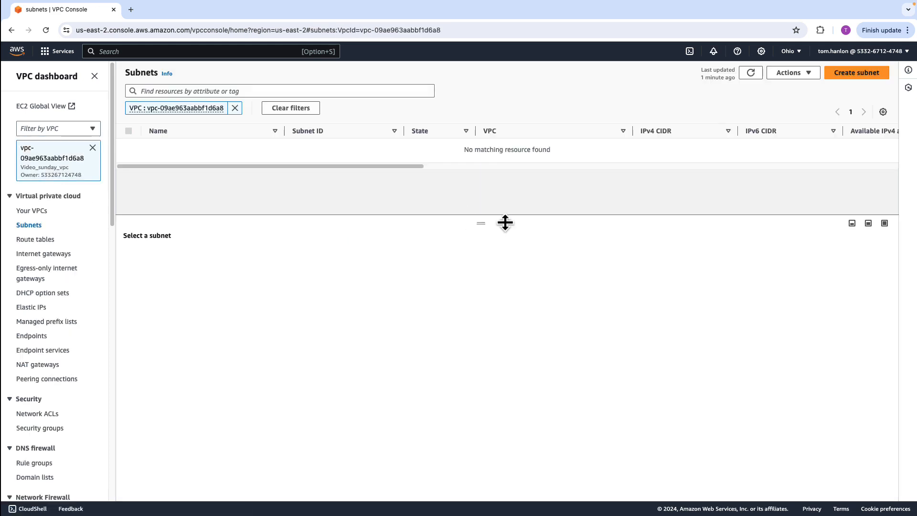
Create an unnamed subnet in Video_sunday_vpc with the IPv4 subnet CIDR block 10.0.0.0/28 and no availability zone preference.
{"action": "left_click", "coordinate": [864, 80]}
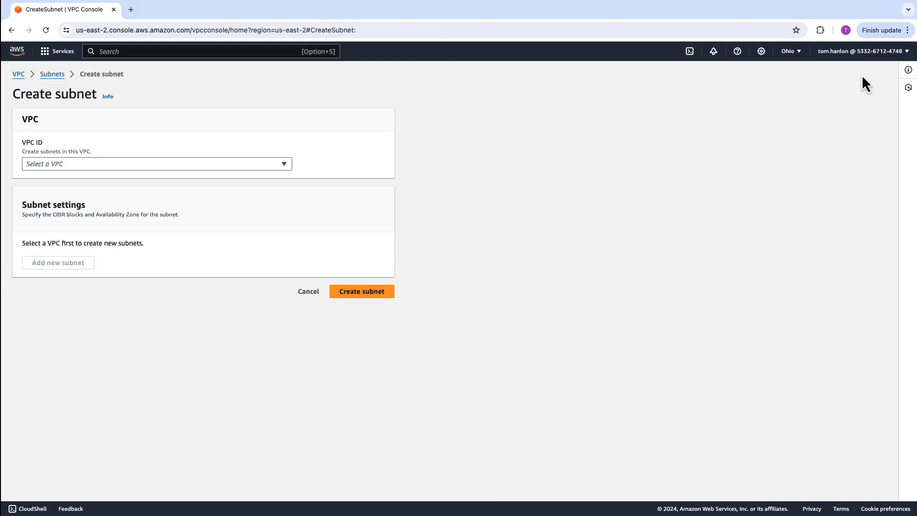
{"action": "left_click", "coordinate": [286, 165]}
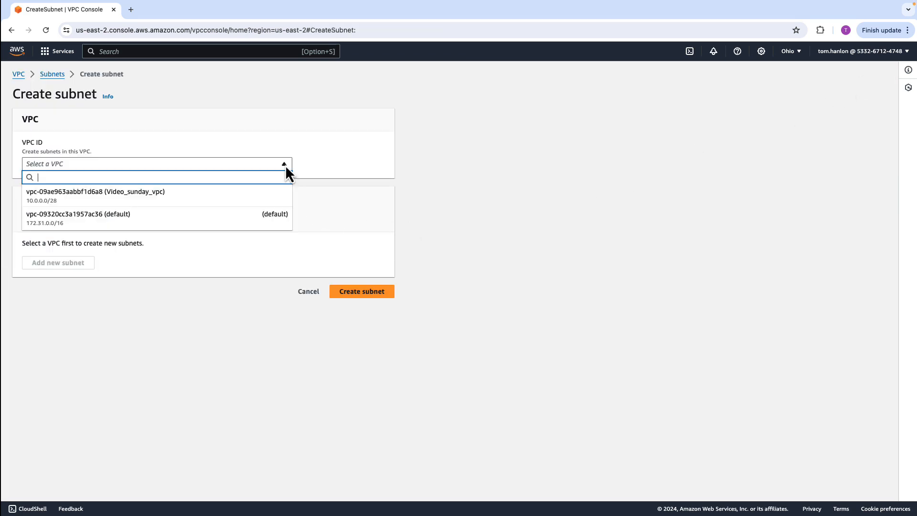
{"action": "left_click", "coordinate": [132, 196]}
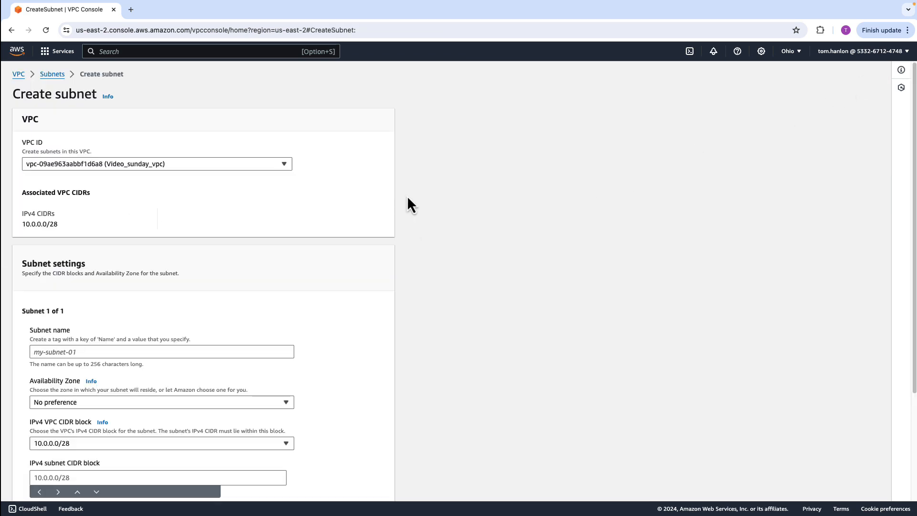
{"action": "scroll", "coordinate": [495, 262], "scroll_direction": "down", "scroll_amount": 3}
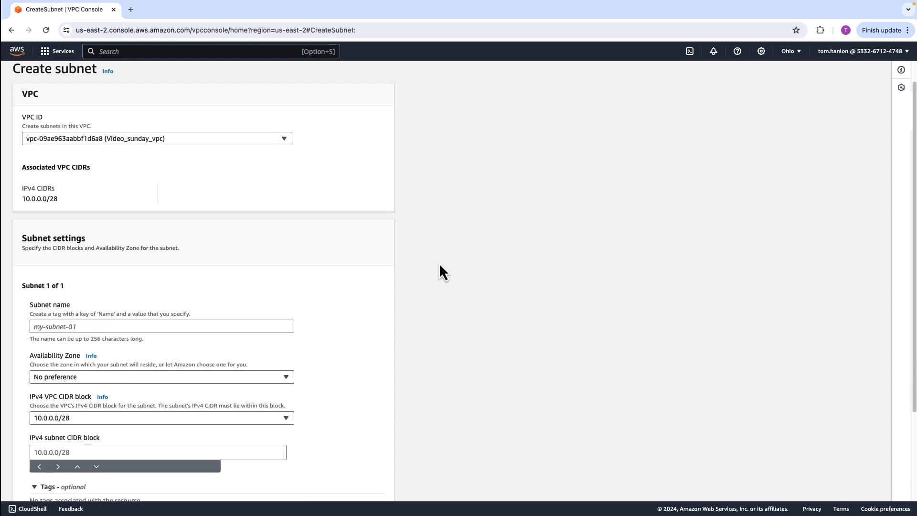
{"action": "scroll", "coordinate": [297, 437], "scroll_direction": "down", "scroll_amount": 2}
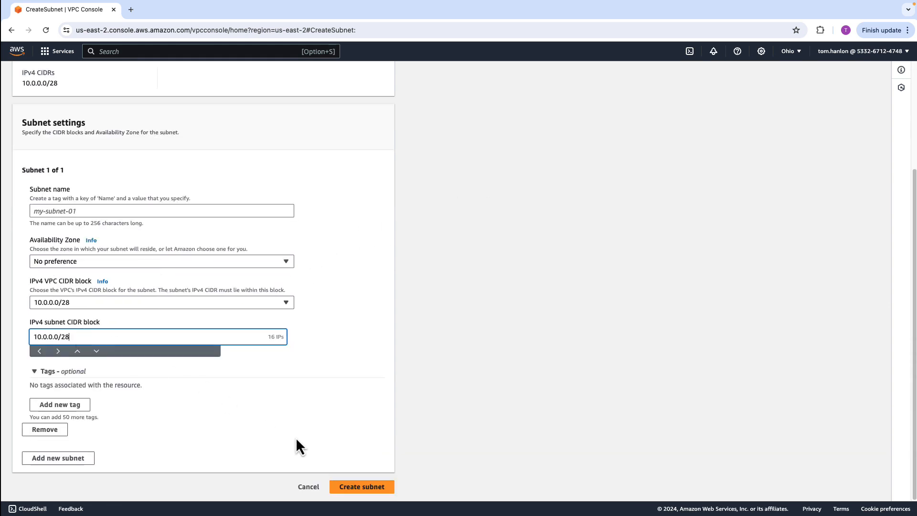
{"action": "left_click", "coordinate": [364, 489]}
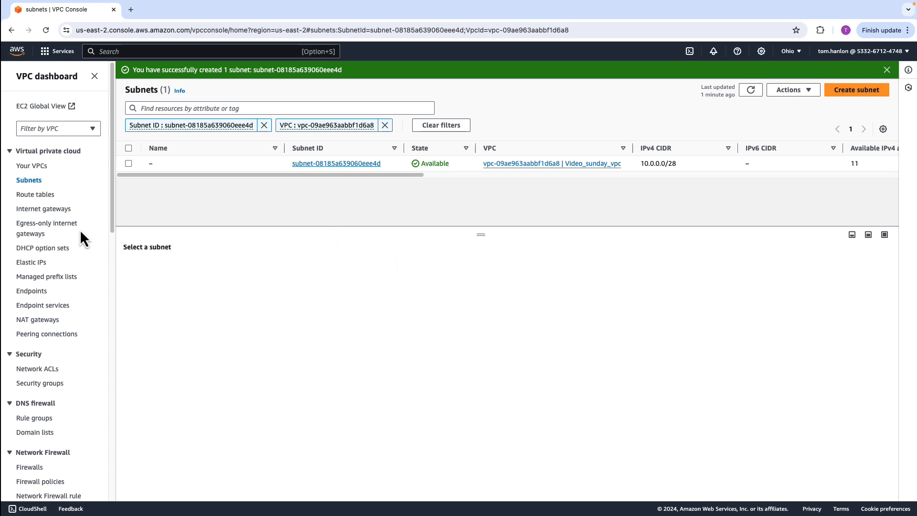
Create an internet gateway without a name tag or any other tags.
{"action": "left_click", "coordinate": [36, 167]}
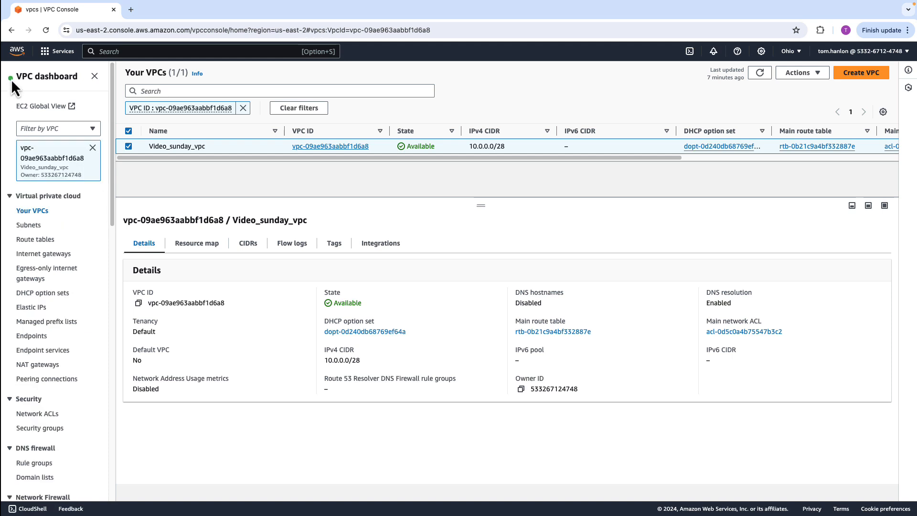
{"action": "mouse_move", "coordinate": [11, 76]}
{"action": "left_mouse_down"}
{"action": "mouse_move", "coordinate": [68, 278]}
{"action": "mouse_move", "coordinate": [90, 421]}
{"action": "mouse_move", "coordinate": [108, 431]}
{"action": "left_mouse_up"}
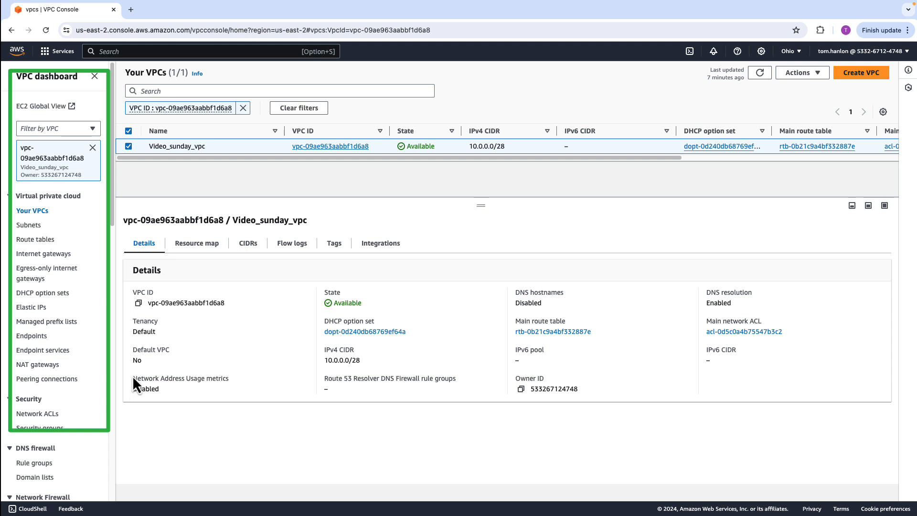
{"action": "left_click", "coordinate": [58, 260]}
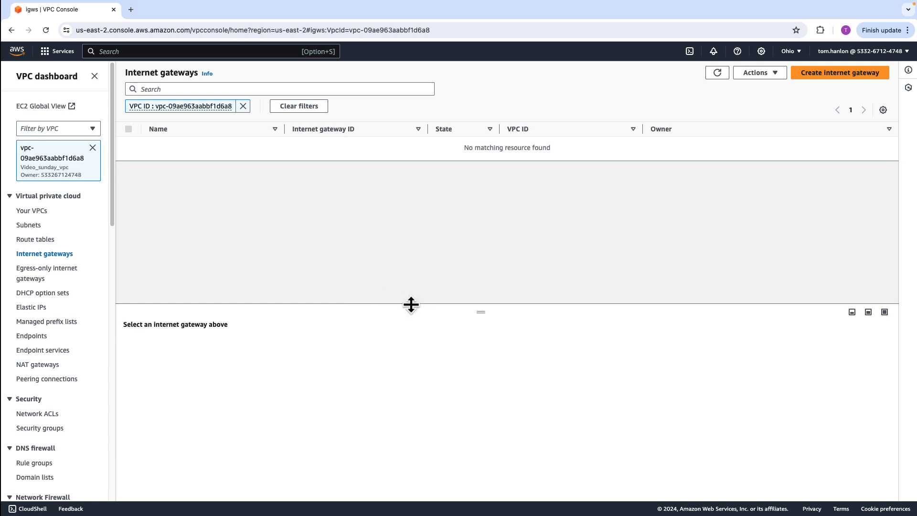
{"action": "left_click_drag", "start_coordinate": [618, 292], "coordinate": [768, 127]}
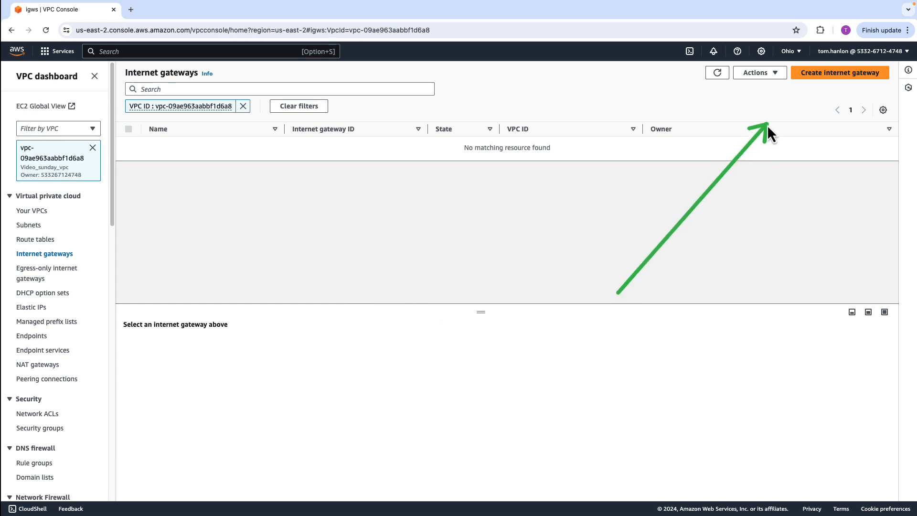
{"action": "left_click", "coordinate": [833, 75]}
{"action": "left_click", "coordinate": [88, 189]}
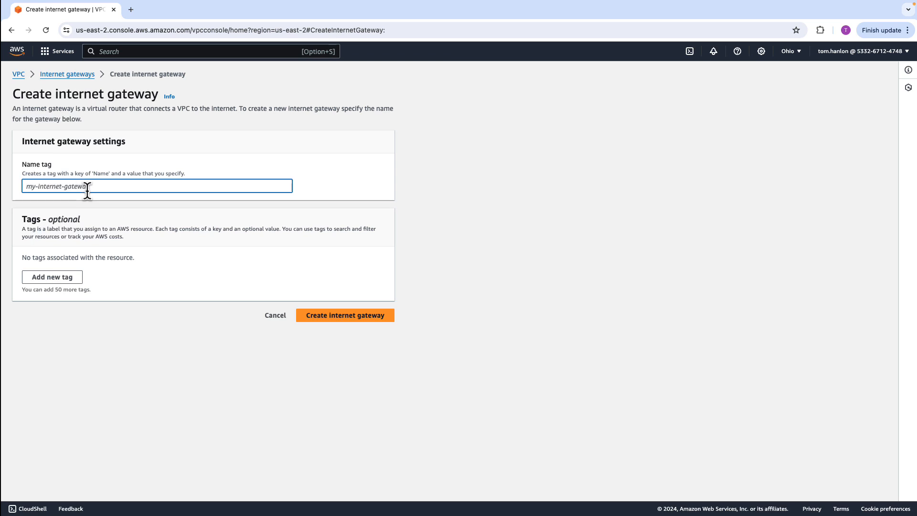
{"action": "left_click", "coordinate": [356, 318]}
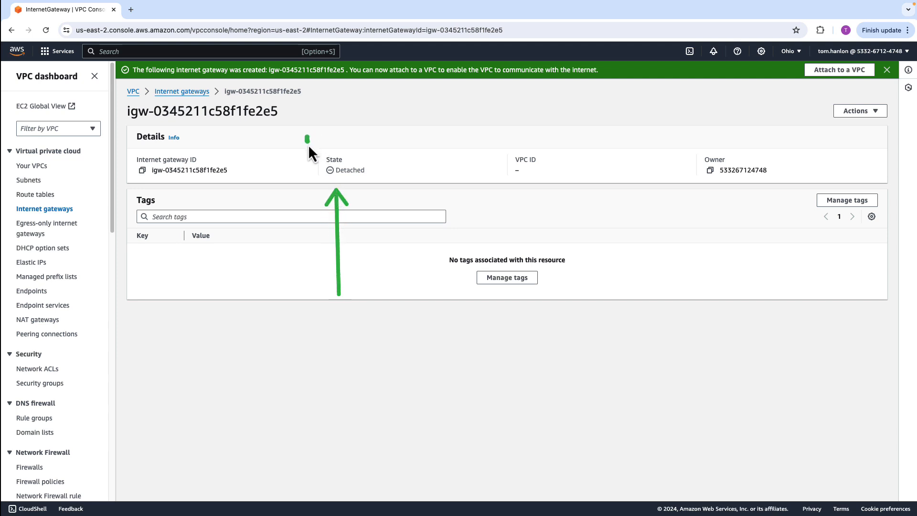
{"action": "left_click_drag", "start_coordinate": [308, 145], "coordinate": [404, 181]}
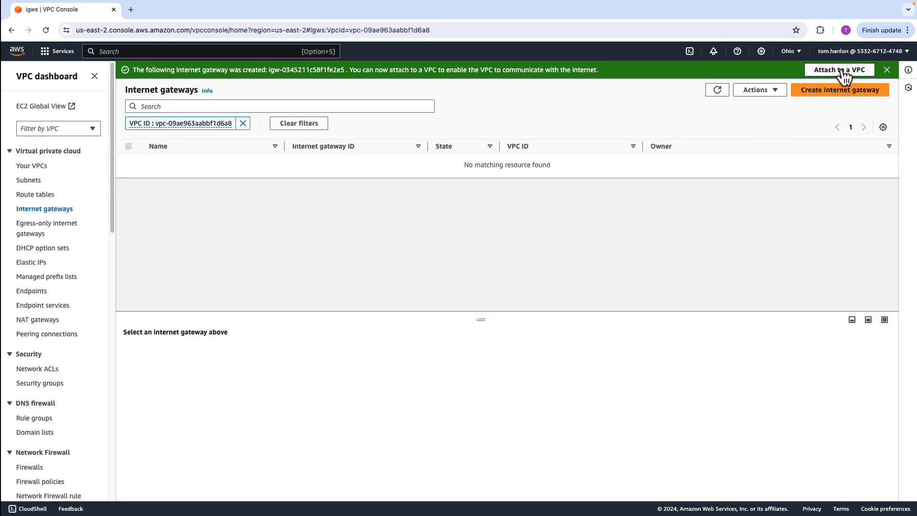
Attach the newly created internet gateway to Video_sunday_vpc.
{"action": "left_click", "coordinate": [844, 72]}
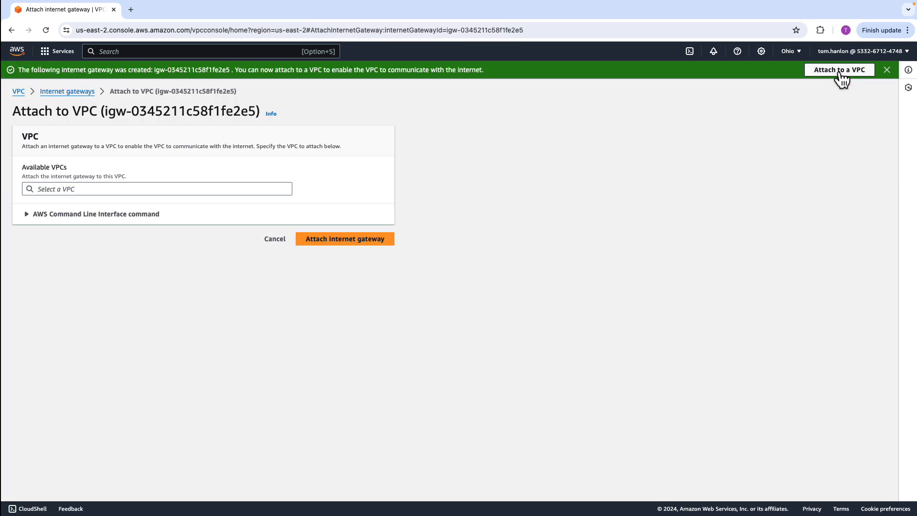
{"action": "left_click", "coordinate": [136, 189]}
{"action": "left_click", "coordinate": [124, 205]}
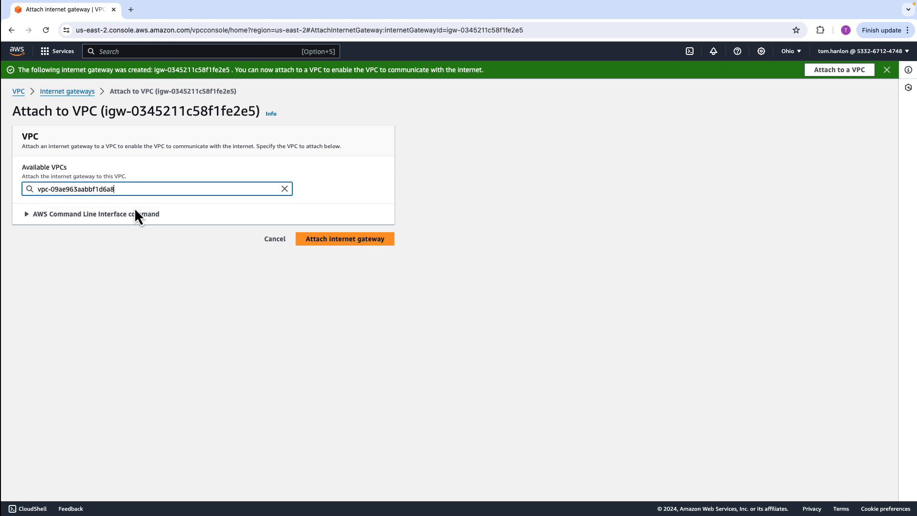
{"action": "left_click", "coordinate": [342, 246]}
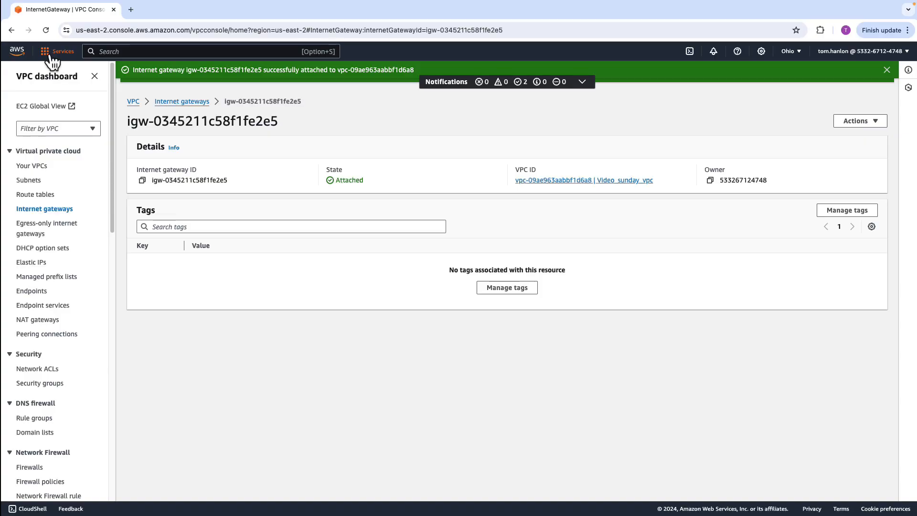
Start configuring a new EC2 instance named Sunday_video that uses the Ubuntu machine image.
{"action": "left_click", "coordinate": [50, 54]}
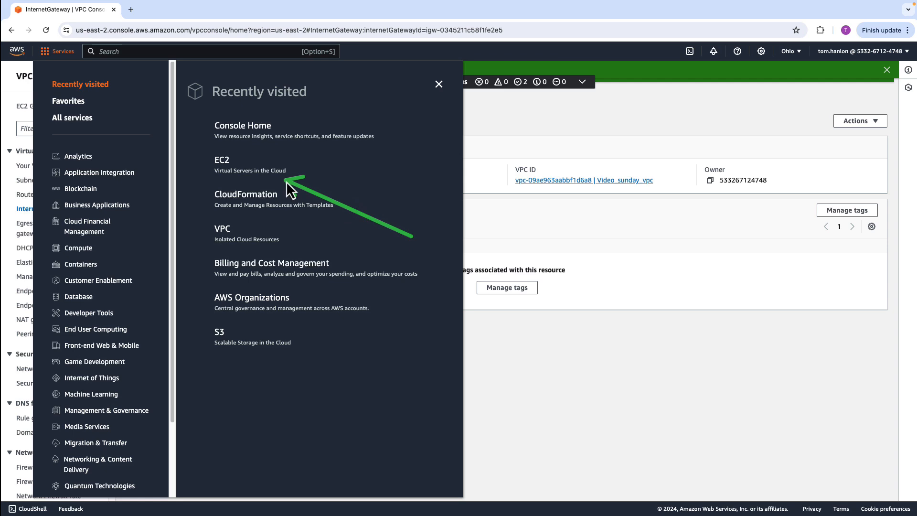
{"action": "left_click", "coordinate": [224, 164]}
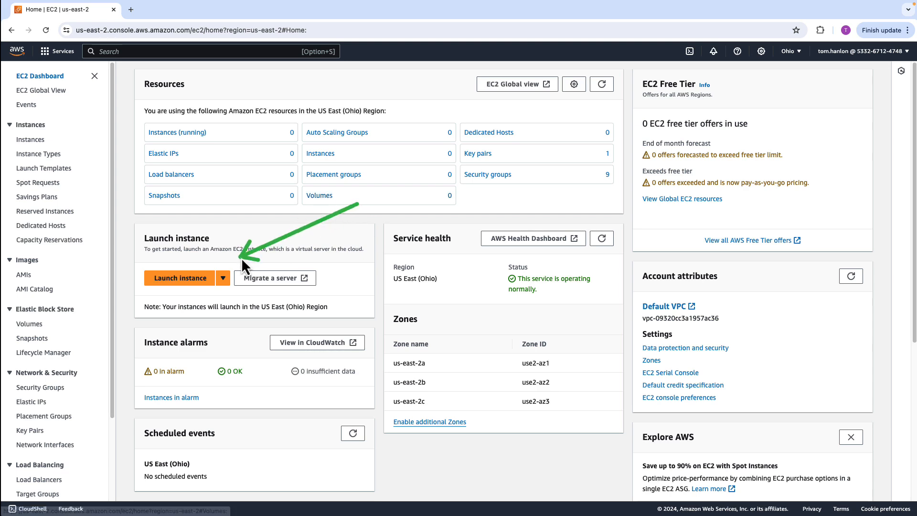
{"action": "left_click", "coordinate": [193, 278]}
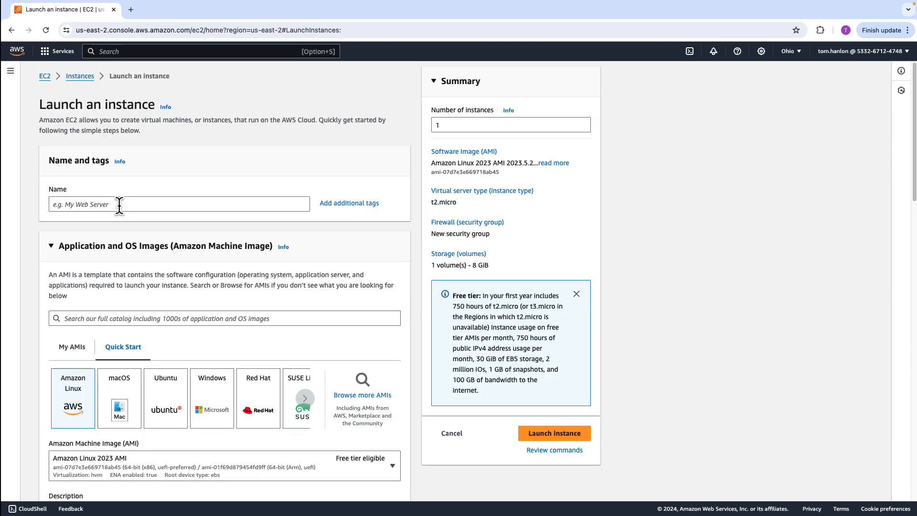
{"action": "left_click", "coordinate": [119, 205]}
{"action": "type", "text": "Sunday_video"}
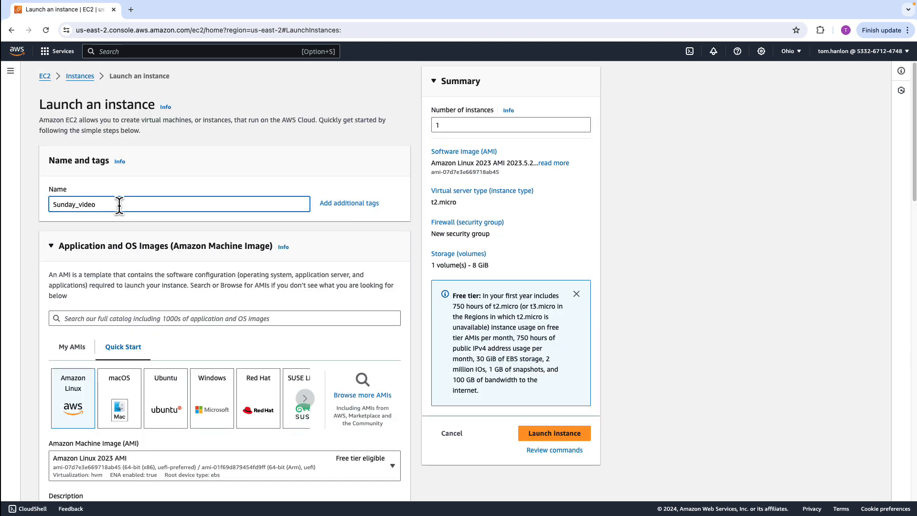
{"action": "scroll", "coordinate": [99, 228], "scroll_direction": "down", "scroll_amount": 2}
{"action": "left_click", "coordinate": [171, 348]}
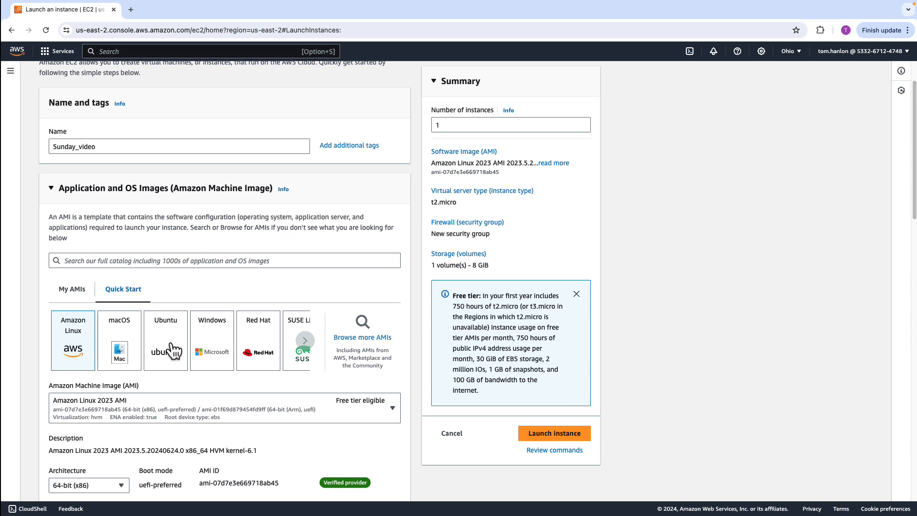
Assign the existing key pair my_key_pair to the new instance for login.
{"action": "scroll", "coordinate": [172, 348], "scroll_direction": "down", "scroll_amount": 5}
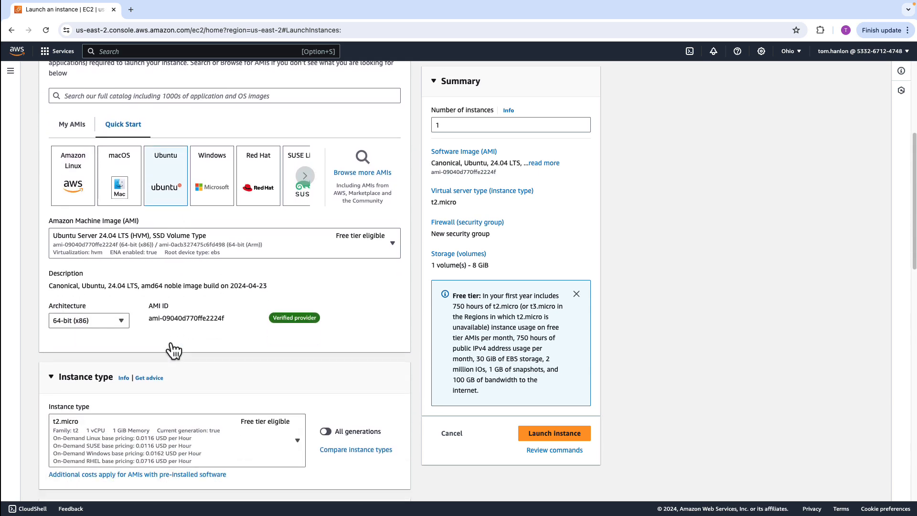
{"action": "scroll", "coordinate": [191, 352], "scroll_direction": "down", "scroll_amount": 1}
{"action": "scroll", "coordinate": [211, 348], "scroll_direction": "down", "scroll_amount": 4}
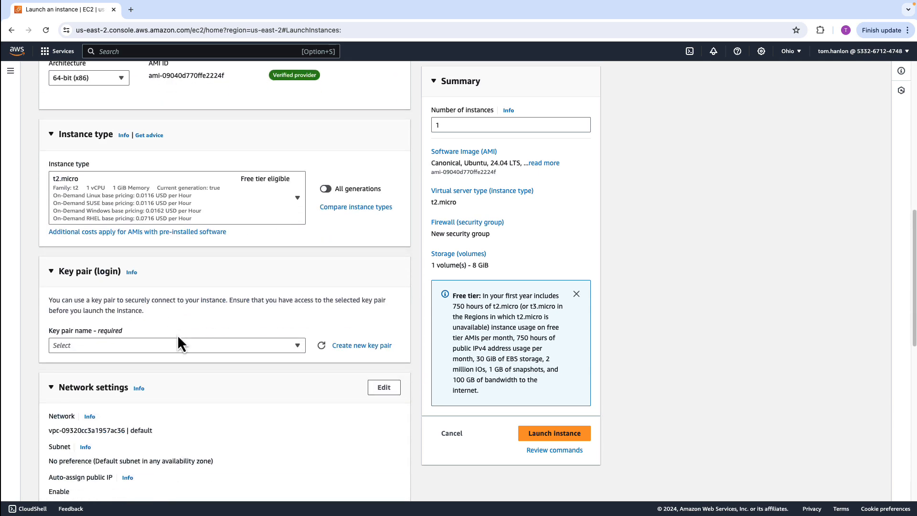
{"action": "left_click", "coordinate": [296, 336]}
{"action": "left_click", "coordinate": [114, 387]}
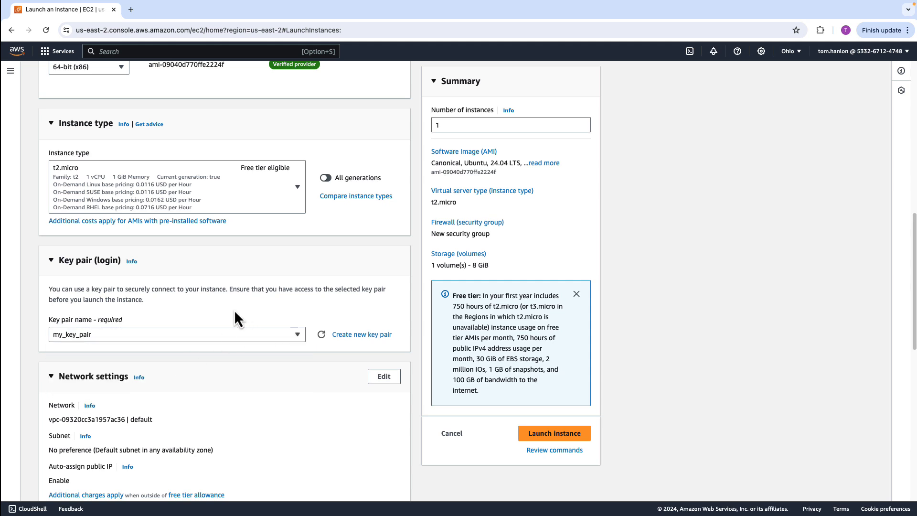
Set the instance's network to Video_sunday_vpc and enable automatic public IP assignment.
{"action": "scroll", "coordinate": [191, 327], "scroll_direction": "down", "scroll_amount": 1}
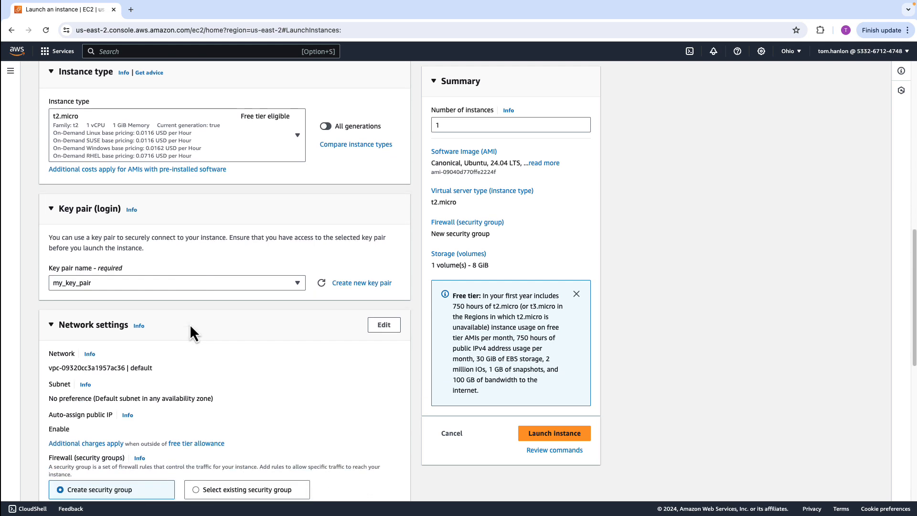
{"action": "scroll", "coordinate": [190, 324], "scroll_direction": "down", "scroll_amount": 1}
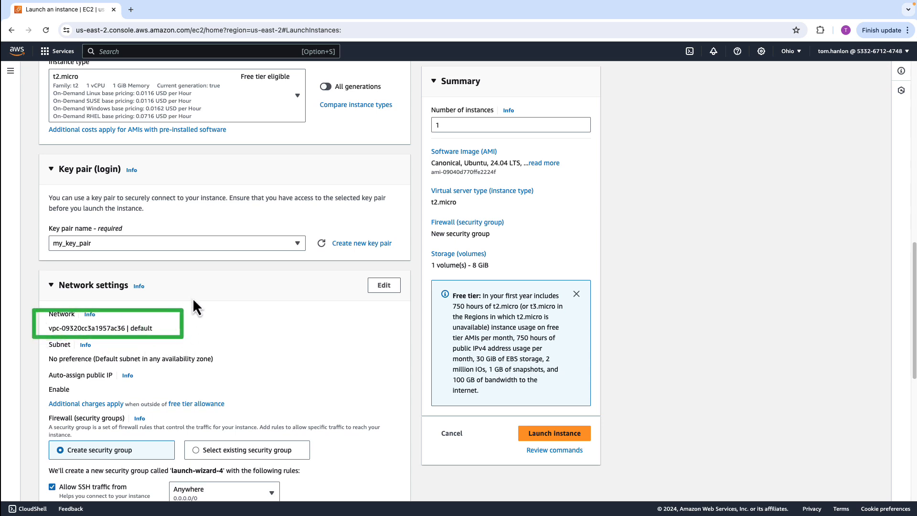
{"action": "left_click", "coordinate": [384, 286]}
{"action": "left_click", "coordinate": [297, 334]}
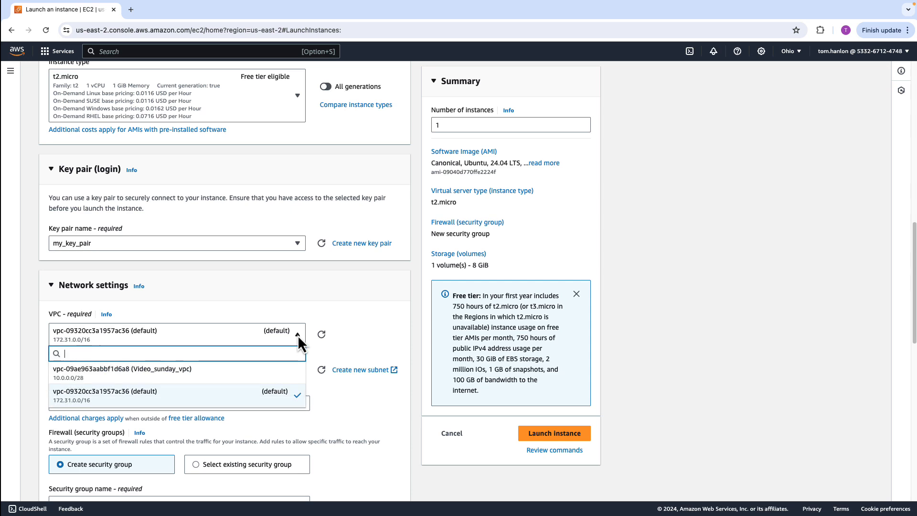
{"action": "left_click", "coordinate": [149, 371]}
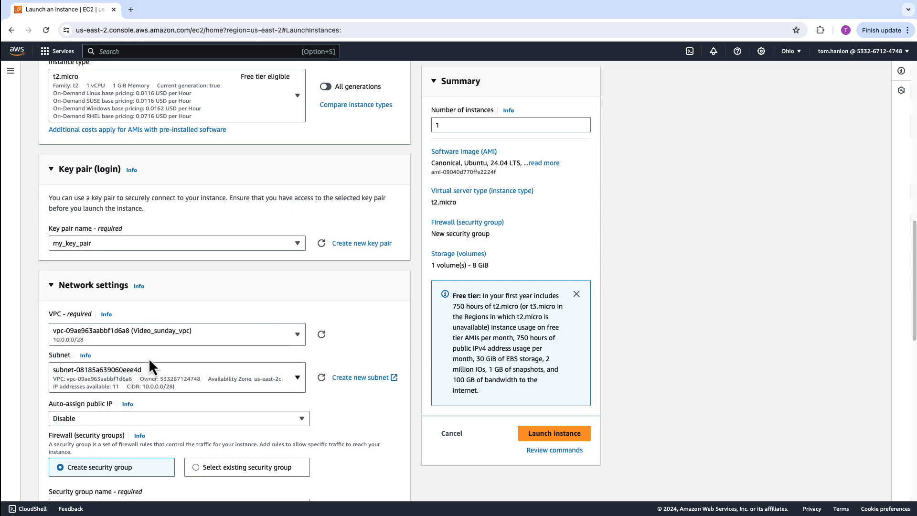
{"action": "scroll", "coordinate": [231, 306], "scroll_direction": "down", "scroll_amount": 5}
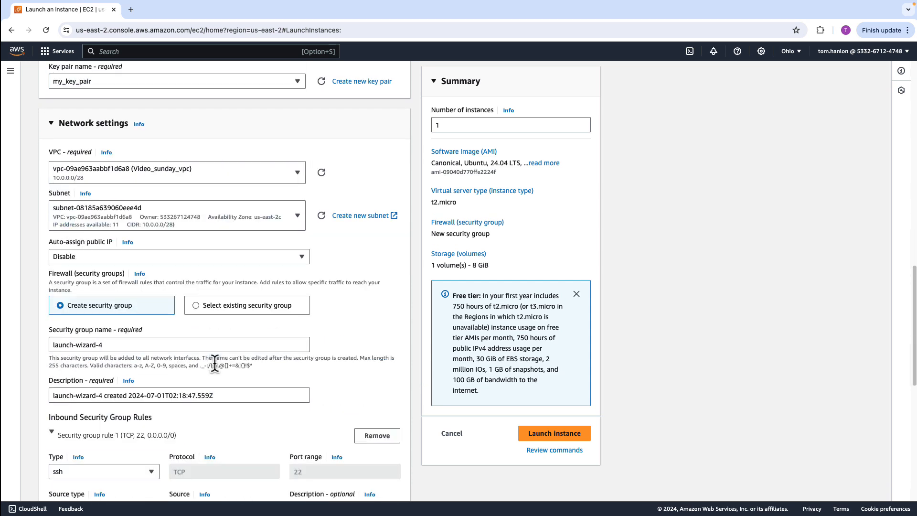
{"action": "left_click", "coordinate": [301, 257]}
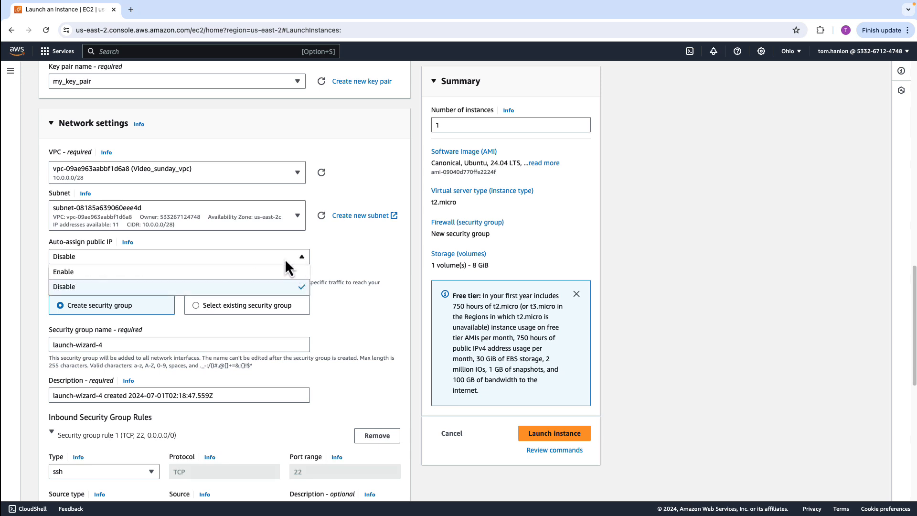
{"action": "left_click", "coordinate": [79, 274]}
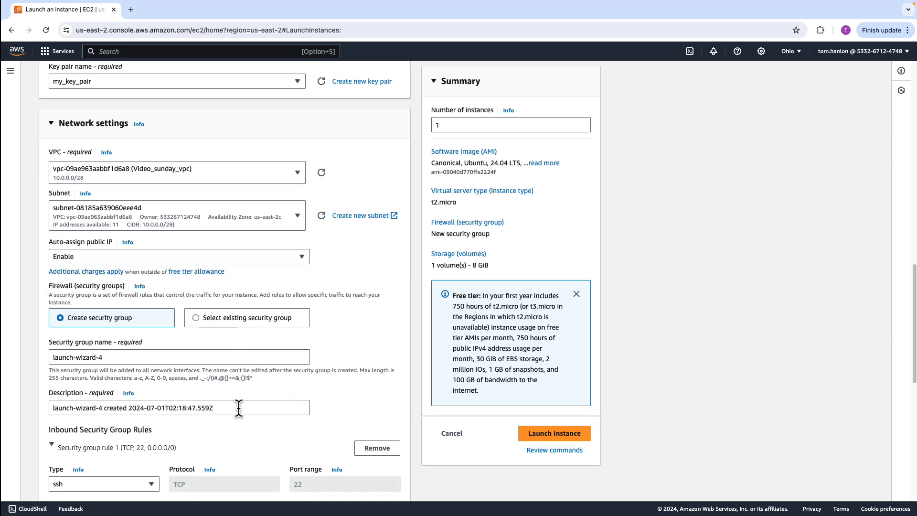
Review the new security group's inbound SSH rule and launch the instance.
{"action": "scroll", "coordinate": [268, 398], "scroll_direction": "down", "scroll_amount": 2}
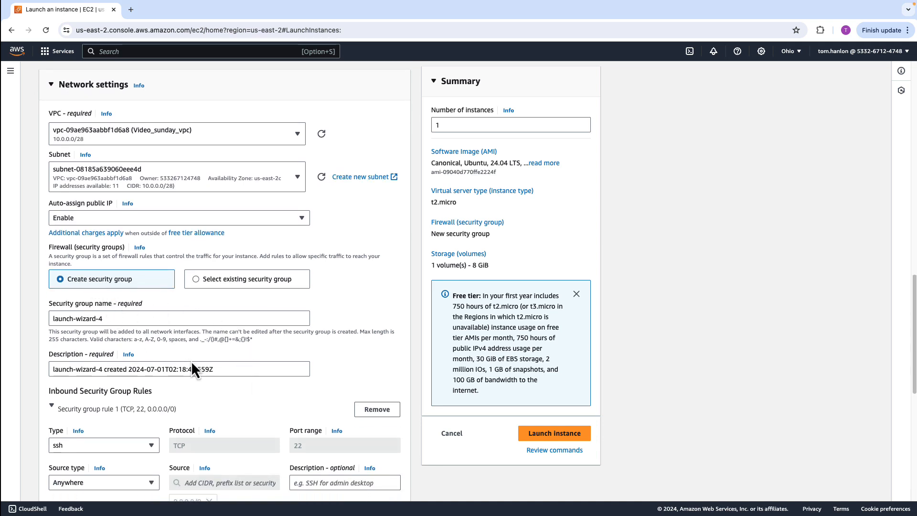
{"action": "scroll", "coordinate": [192, 365], "scroll_direction": "down", "scroll_amount": 2}
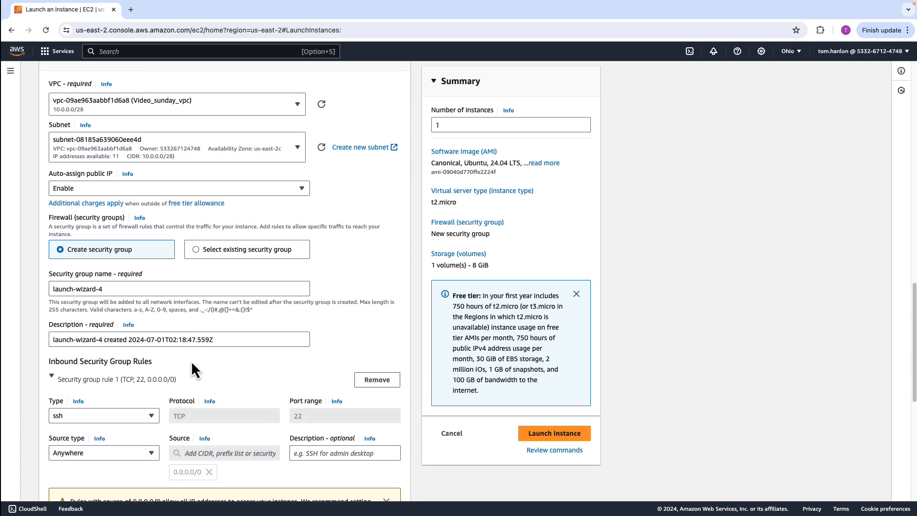
{"action": "scroll", "coordinate": [192, 367], "scroll_direction": "down", "scroll_amount": 1}
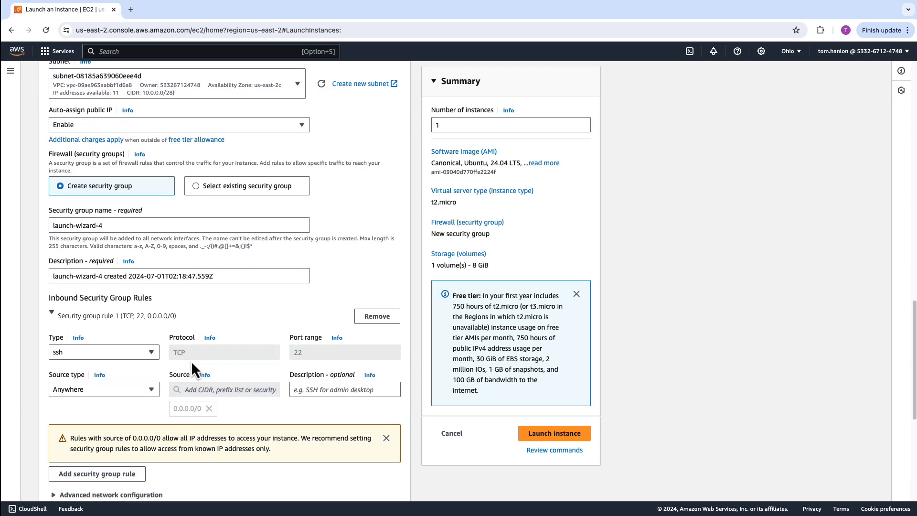
{"action": "scroll", "coordinate": [191, 360], "scroll_direction": "up", "scroll_amount": 1}
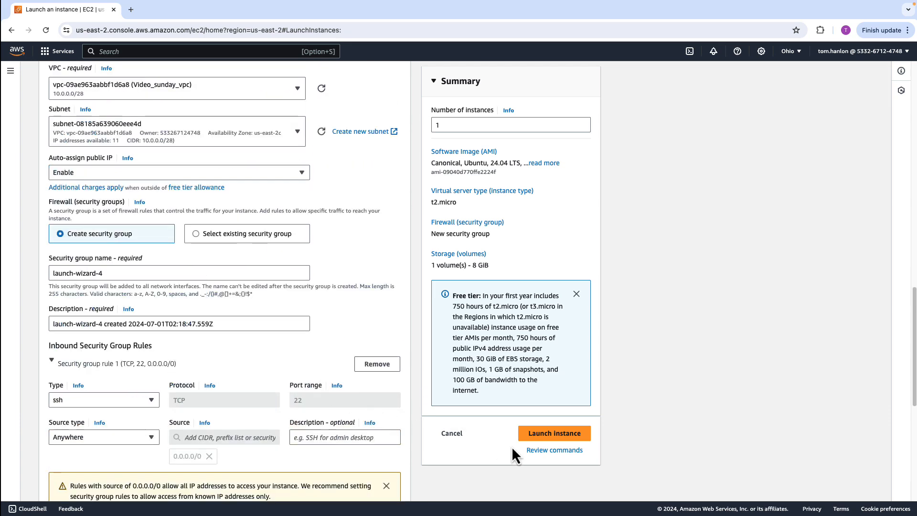
{"action": "left_click", "coordinate": [553, 435]}
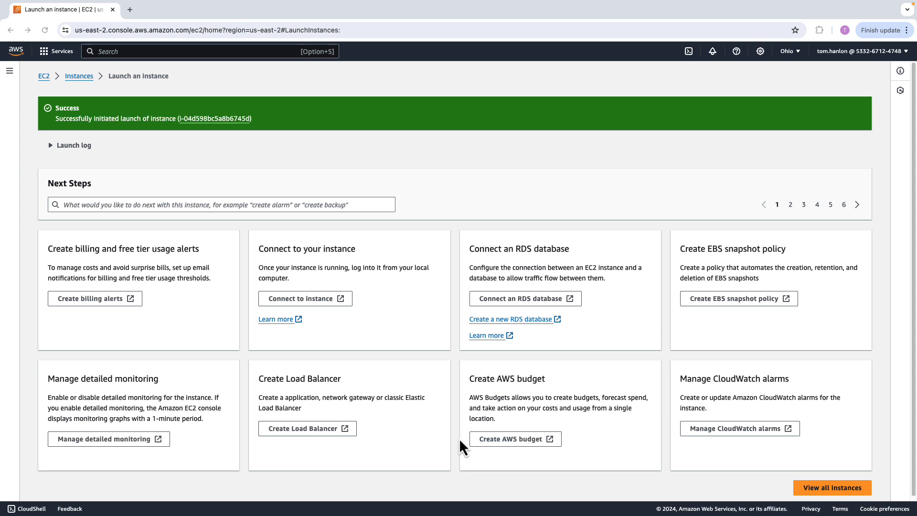
Open the connection options of the Sunday_video instance and copy its example SSH client command.
{"action": "left_click", "coordinate": [80, 77]}
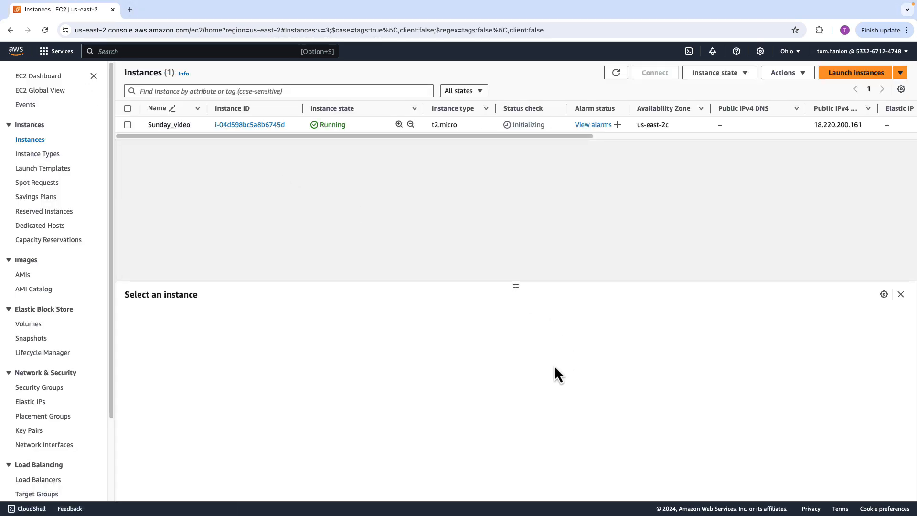
{"action": "left_click", "coordinate": [250, 126]}
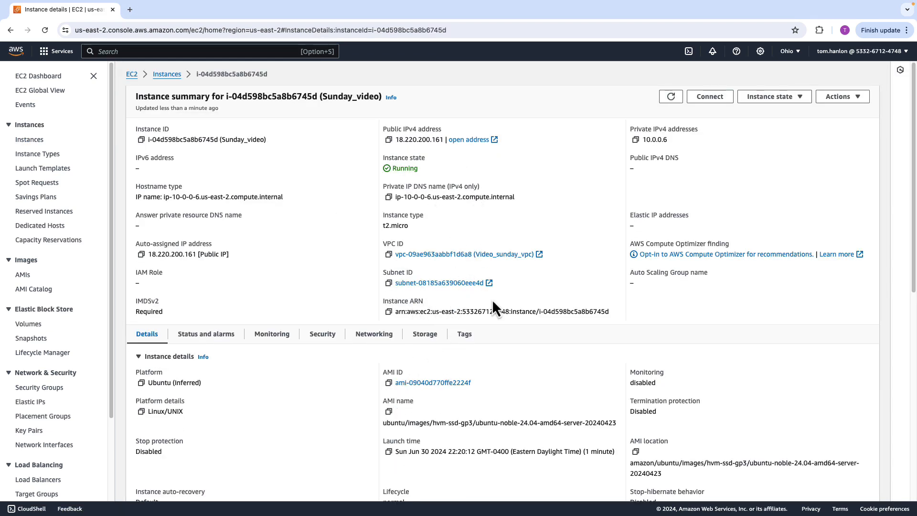
{"action": "left_click", "coordinate": [710, 97]}
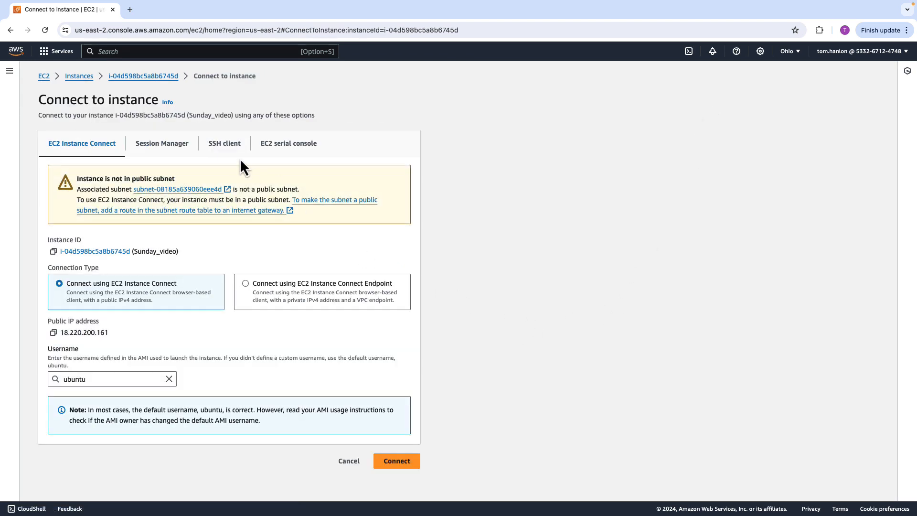
{"action": "left_click", "coordinate": [228, 150]}
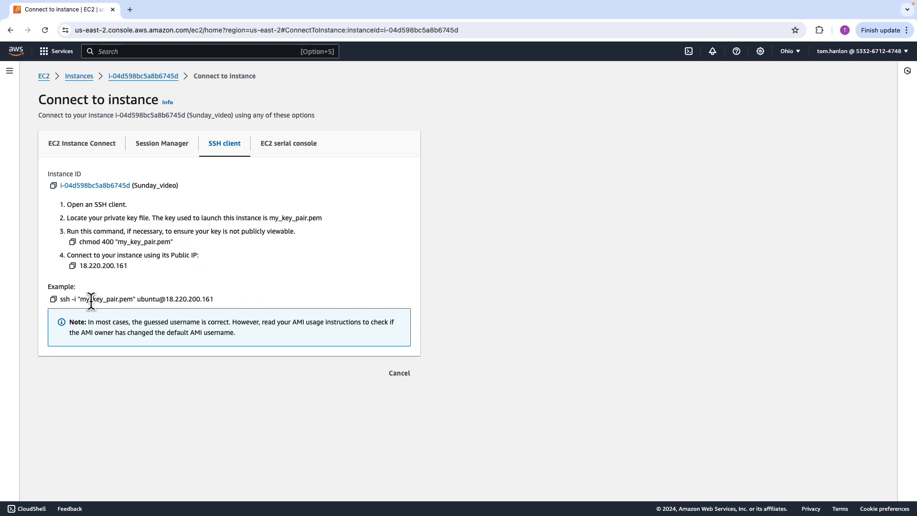
{"action": "left_click", "coordinate": [54, 299]}
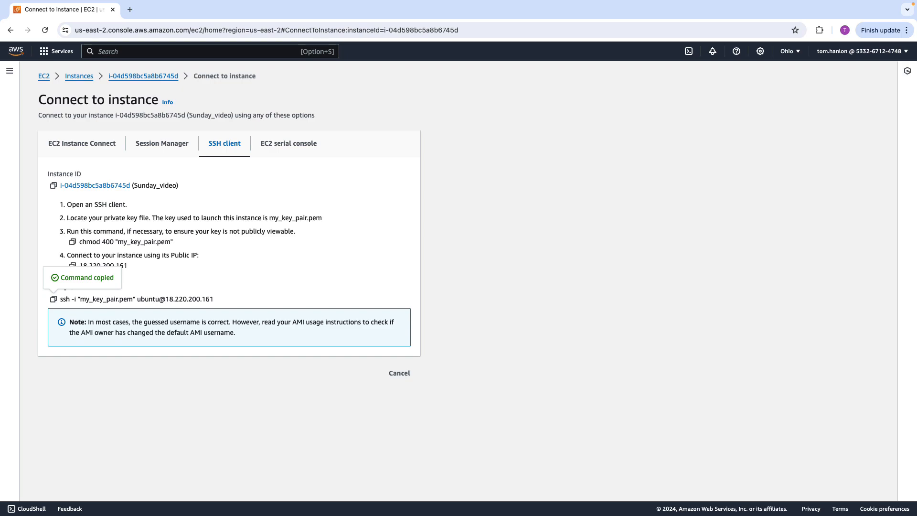
{"action": "left_click", "coordinate": [468, 299]}
{"action": "key", "text": "super+v"}
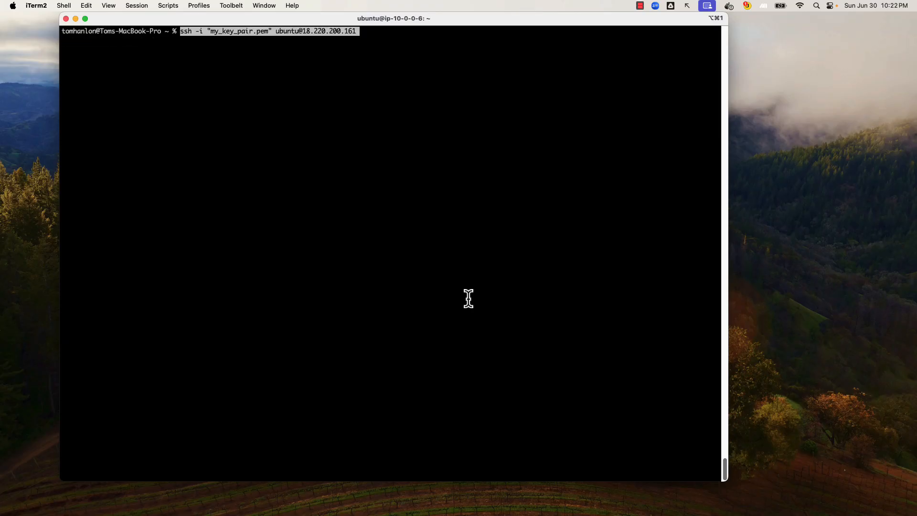
{"action": "key", "text": "Return"}
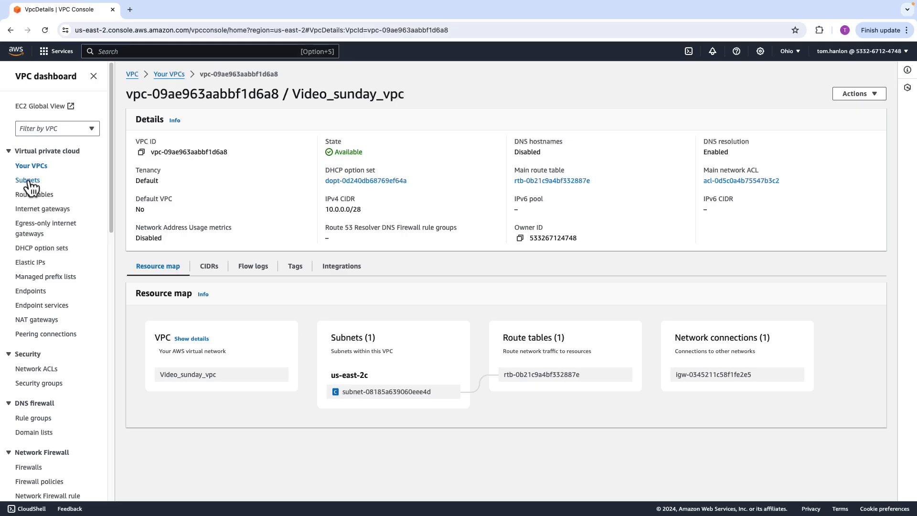
Open the Video_sunday_vpc subnet from the subnet list and show its route table.
{"action": "left_click", "coordinate": [28, 180]}
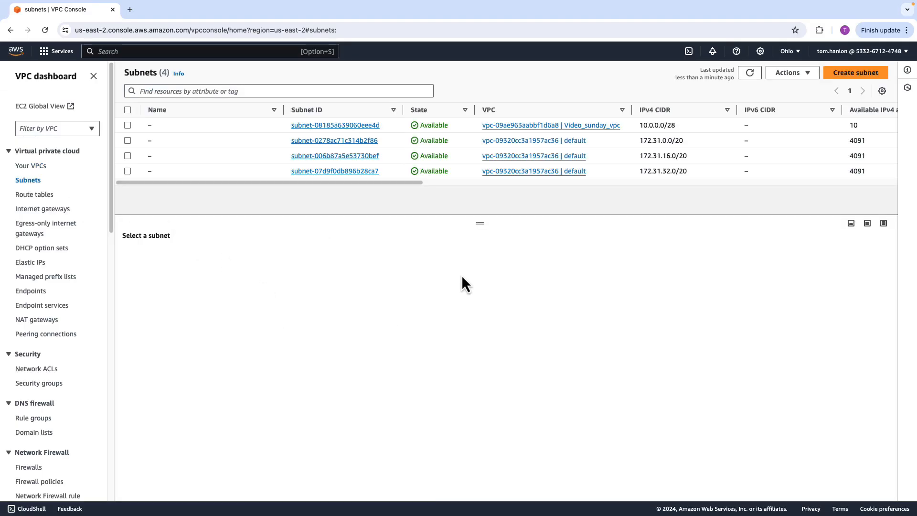
{"action": "left_click", "coordinate": [336, 126]}
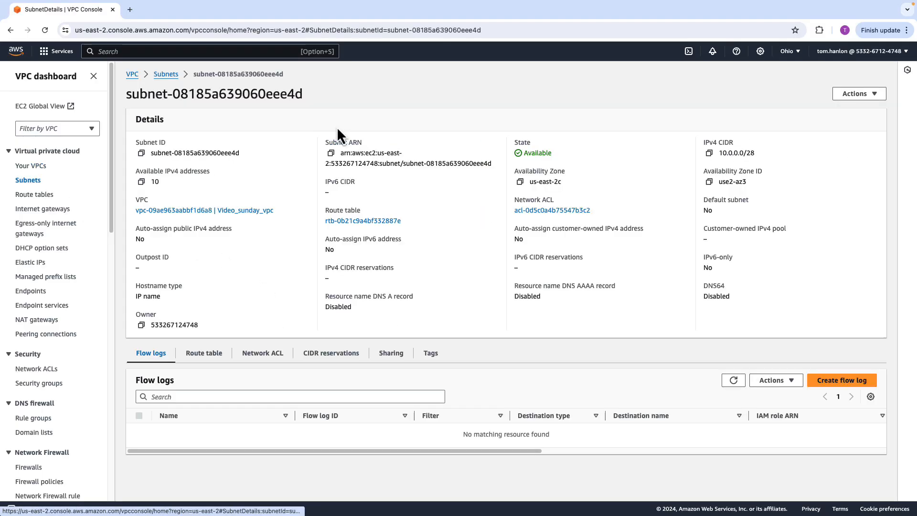
{"action": "left_click", "coordinate": [205, 357]}
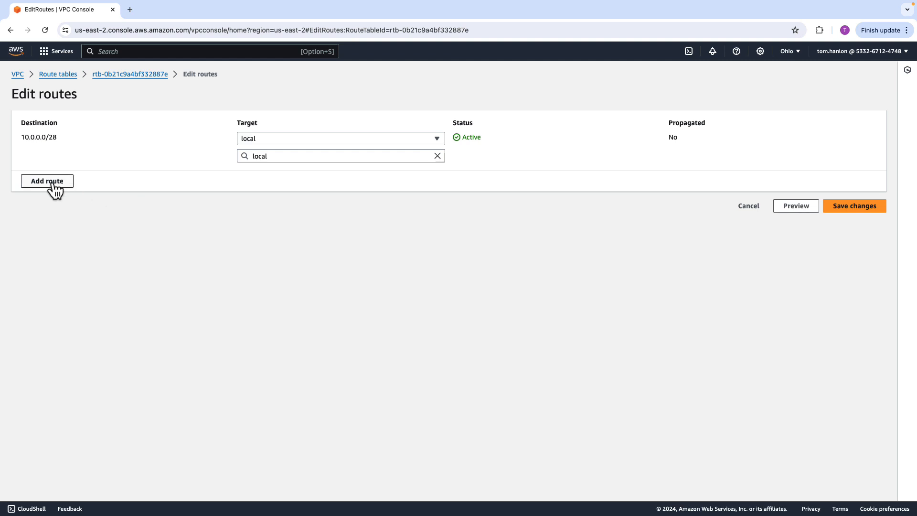
Add a route for 0.0.0.0/0 targeting Internet Gateway igw-0345211c58f1fe2e5 and save the route table changes.
{"action": "left_click", "coordinate": [50, 184]}
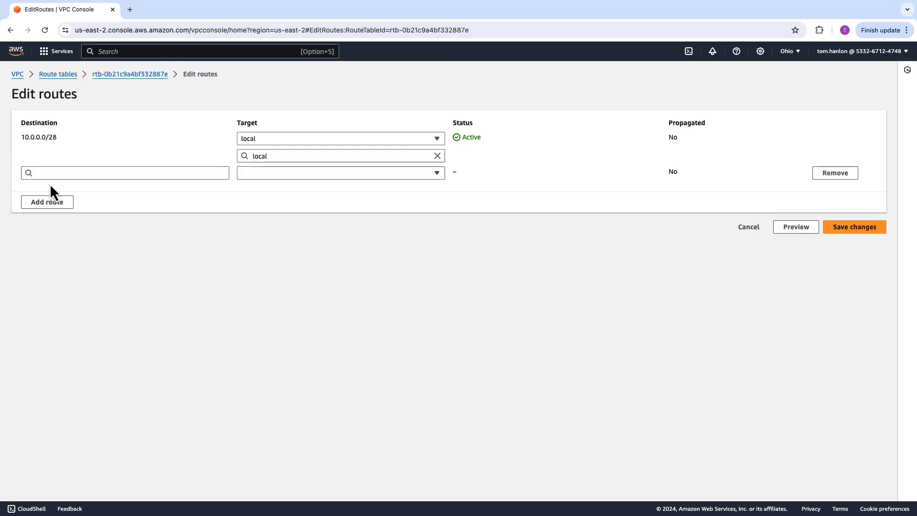
{"action": "left_click", "coordinate": [66, 174]}
{"action": "left_click", "coordinate": [51, 188]}
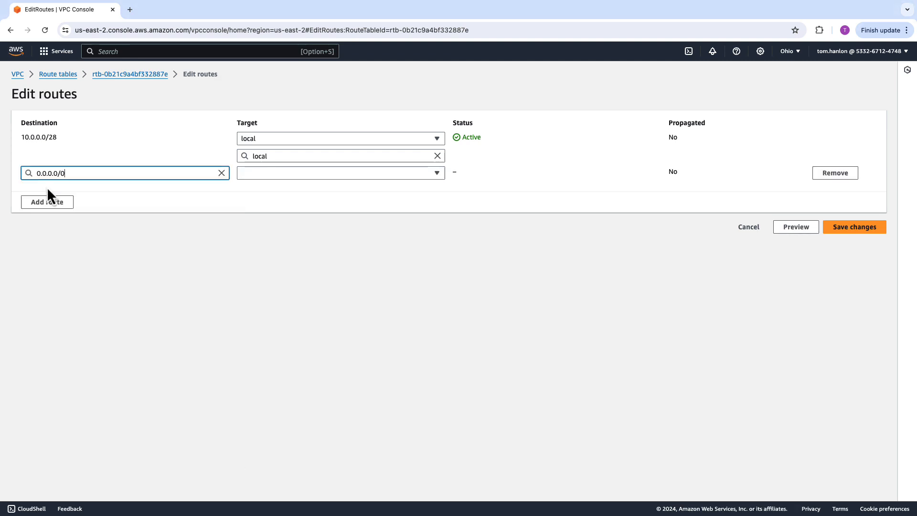
{"action": "left_click", "coordinate": [436, 175]}
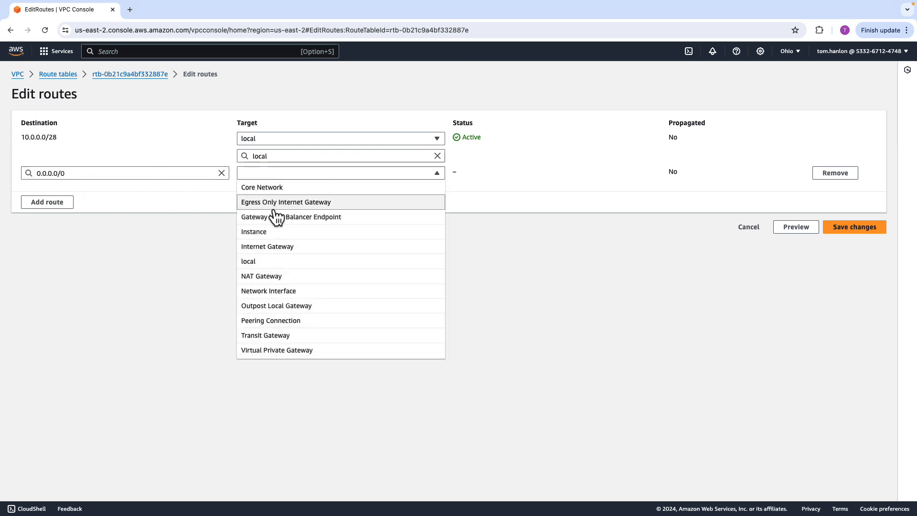
{"action": "left_click", "coordinate": [268, 248]}
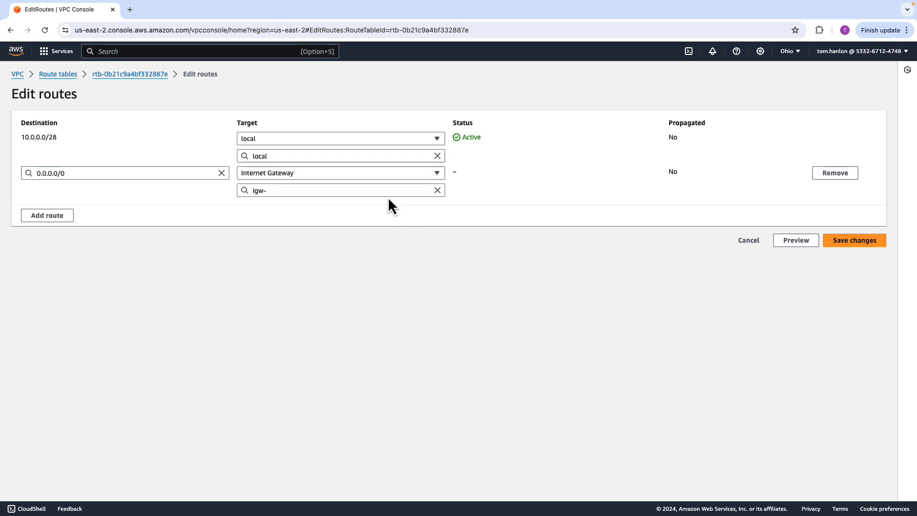
{"action": "left_click", "coordinate": [356, 191]}
{"action": "left_click", "coordinate": [296, 220]}
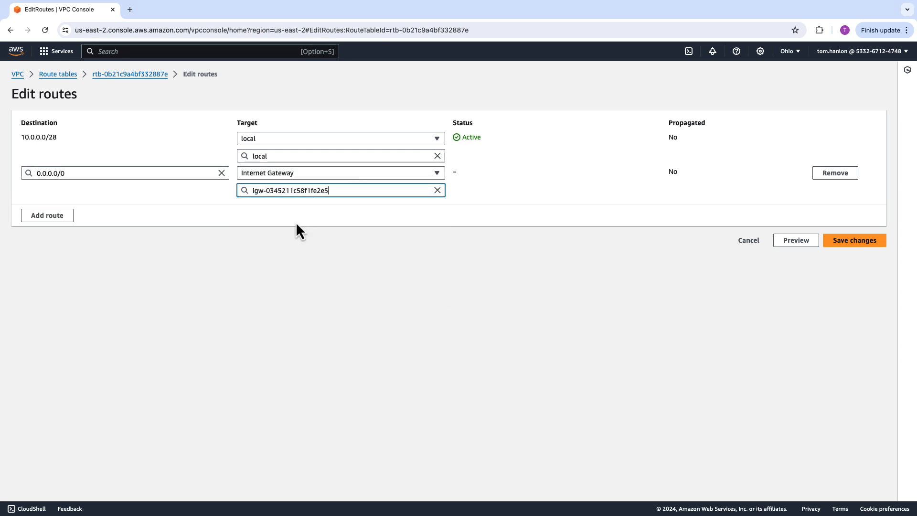
{"action": "left_click", "coordinate": [862, 244]}
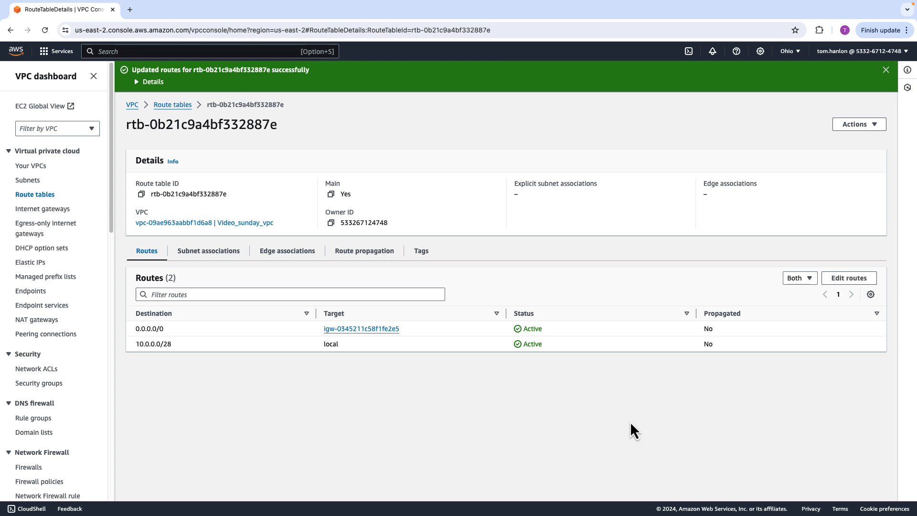
{"action": "key", "text": "ctrl+Left"}
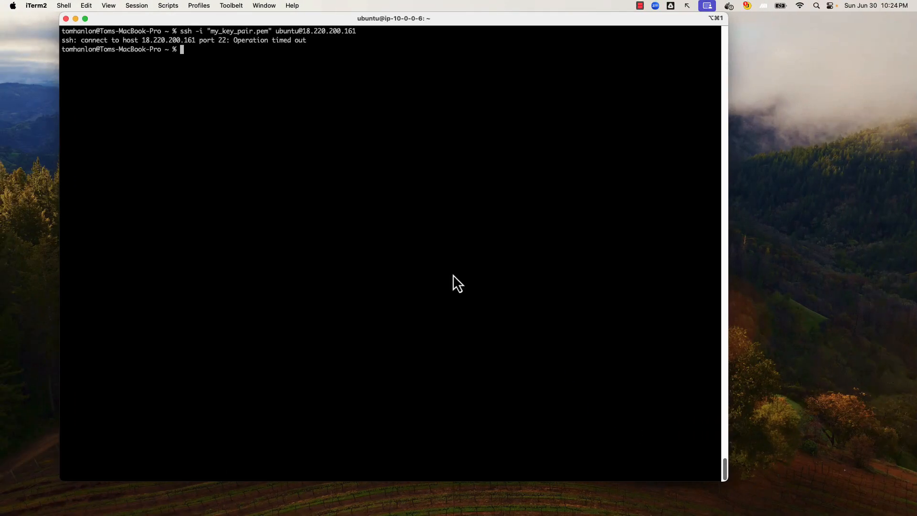
{"action": "key", "text": "Up"}
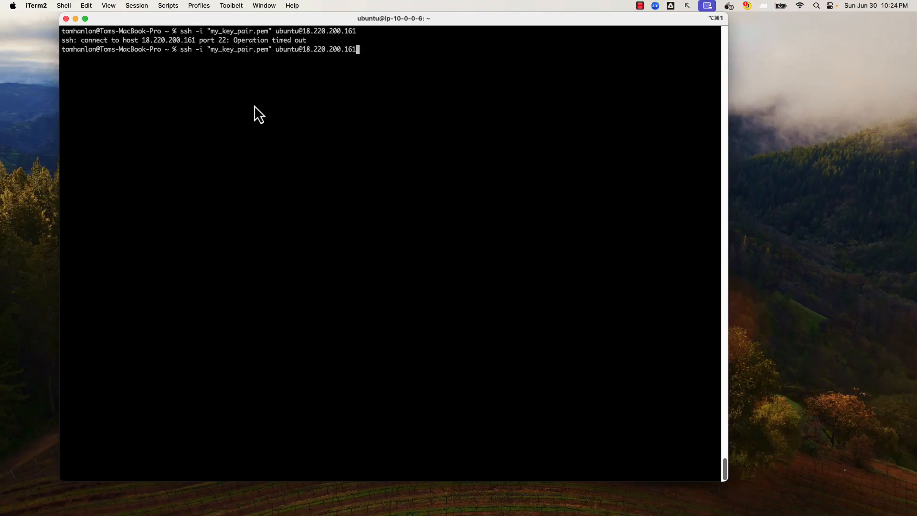
{"action": "key", "text": "Return"}
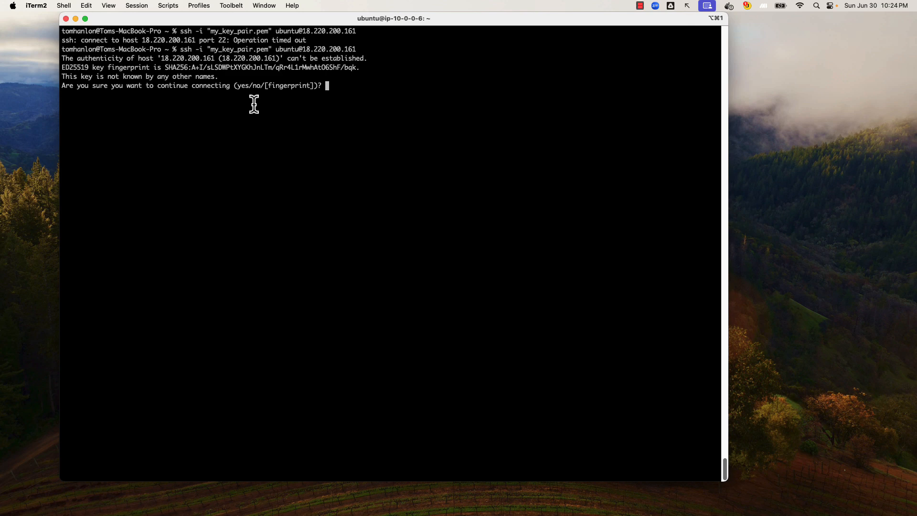
{"action": "type", "text": "yes"}
{"action": "key", "text": "Return"}
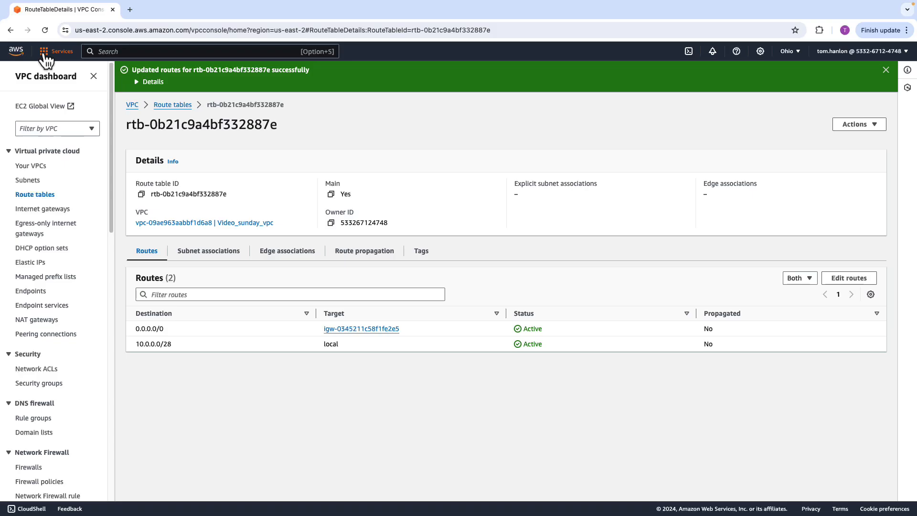
Return to the AWS console in Chrome and open the Video_sunday_vpc route table from the VPC service.
{"action": "left_click", "coordinate": [57, 51]}
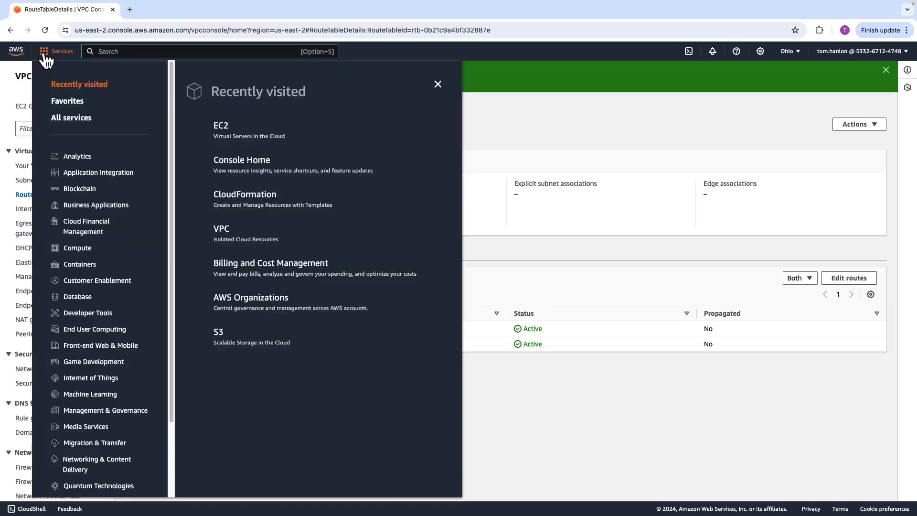
{"action": "left_click", "coordinate": [222, 234]}
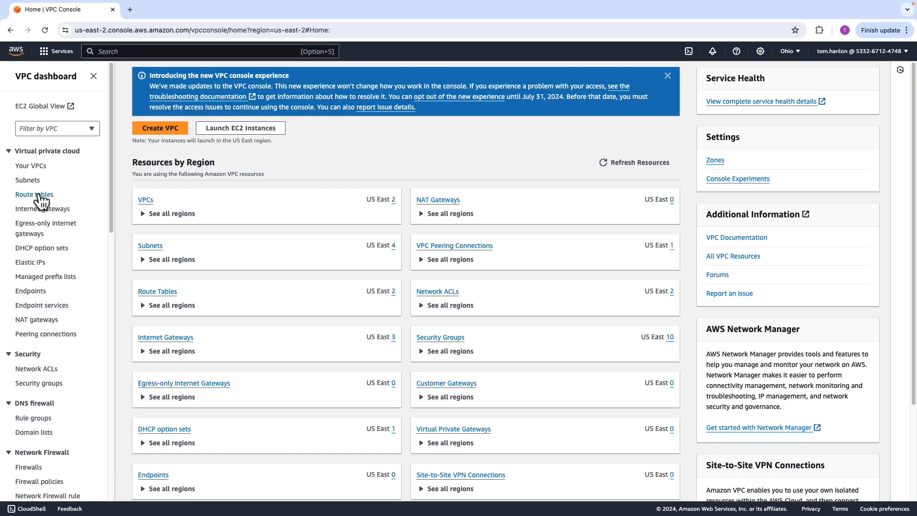
{"action": "left_click", "coordinate": [38, 195]}
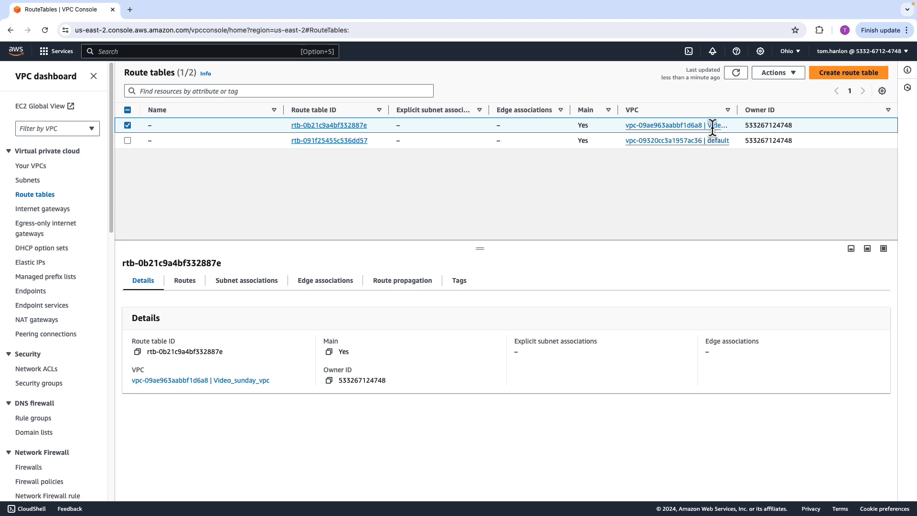
{"action": "left_click", "coordinate": [316, 127]}
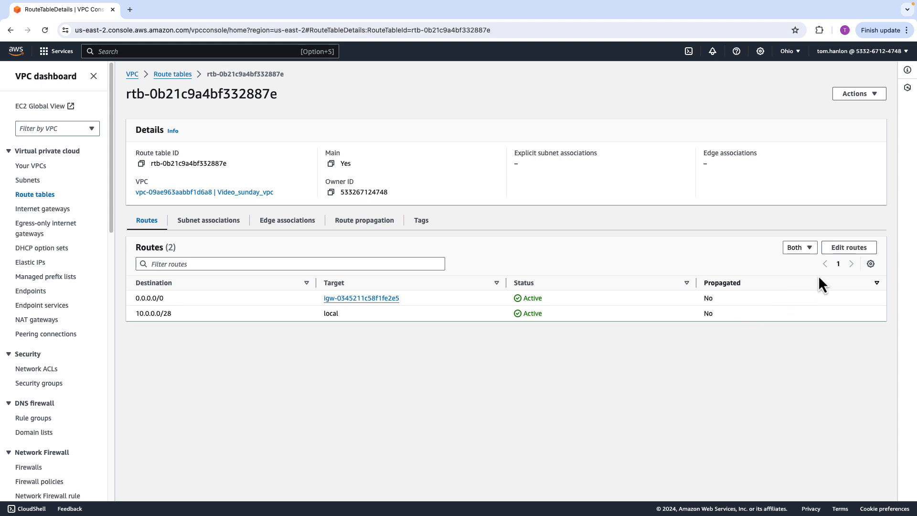
Add a route for 172.28.0.0/16 targeting Peering Connection pcx-0a4a539c66cf0acc6 and save the route table changes.
{"action": "left_click", "coordinate": [849, 248]}
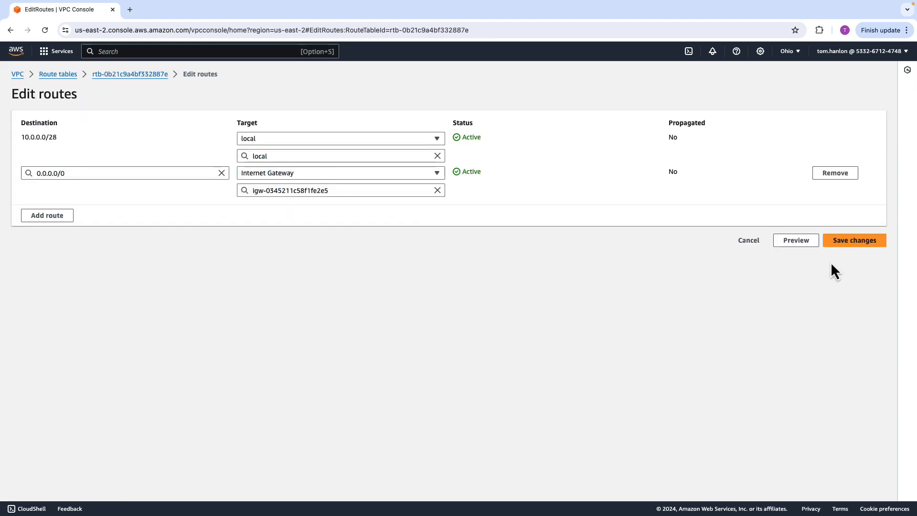
{"action": "left_click", "coordinate": [52, 221]}
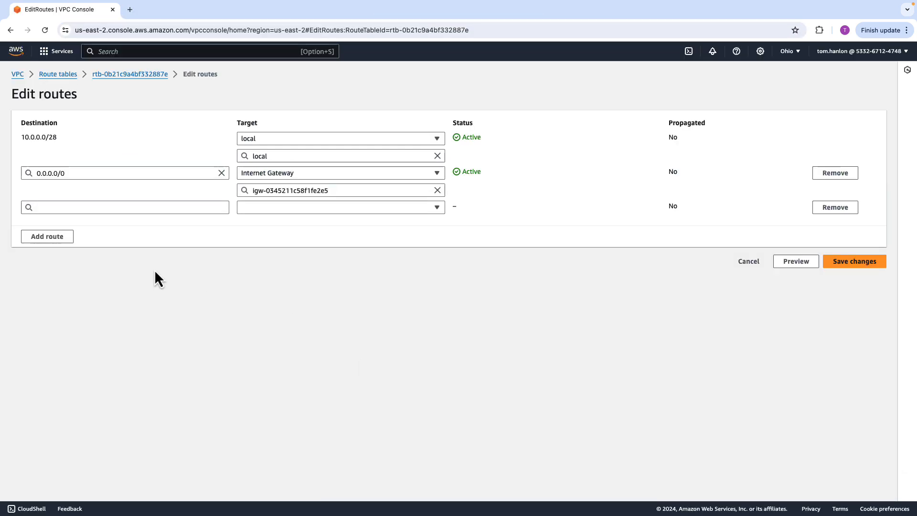
{"action": "left_click", "coordinate": [68, 207]}
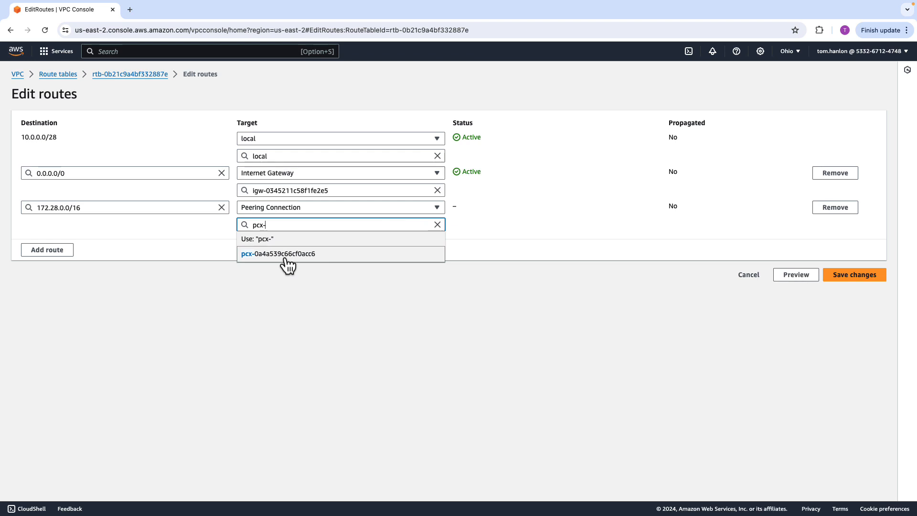
{"action": "left_click", "coordinate": [288, 253]}
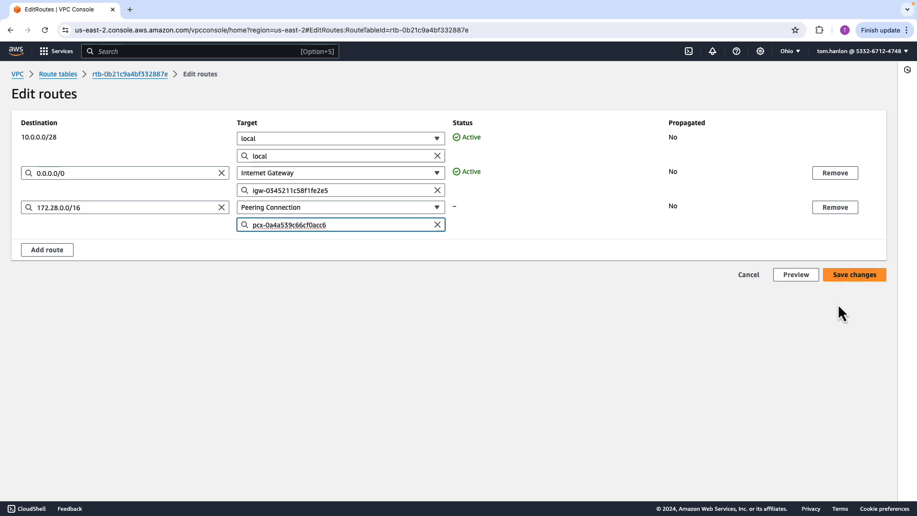
{"action": "left_click_drag", "start_coordinate": [776, 417], "coordinate": [840, 306]}
{"action": "left_click", "coordinate": [853, 277]}
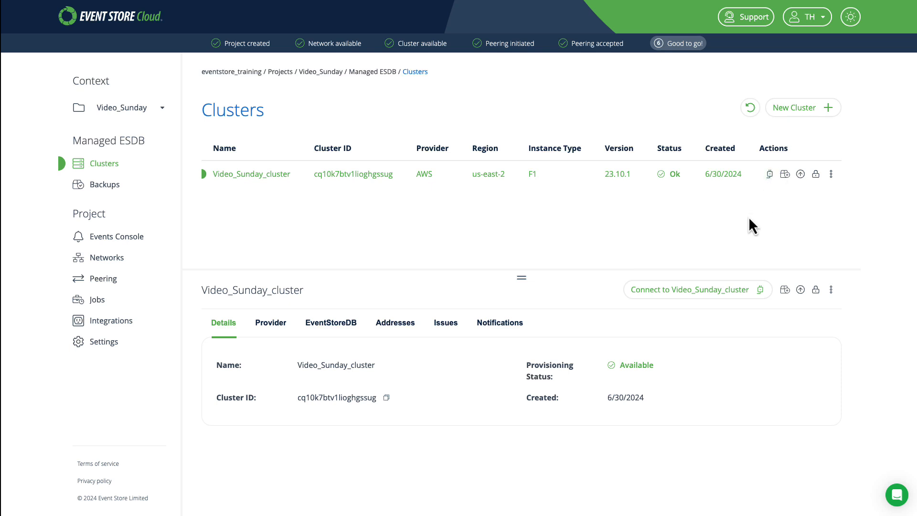
Open the connection options of Video_Sunday_cluster in Event Store Cloud, continue past the connection check, and copy the .NET client's connection string.
{"action": "left_click", "coordinate": [715, 297]}
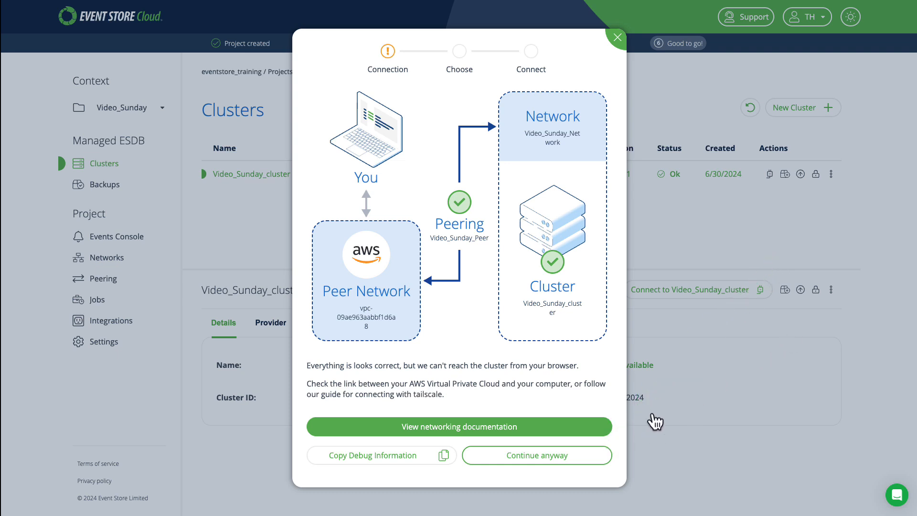
{"action": "left_click", "coordinate": [567, 459]}
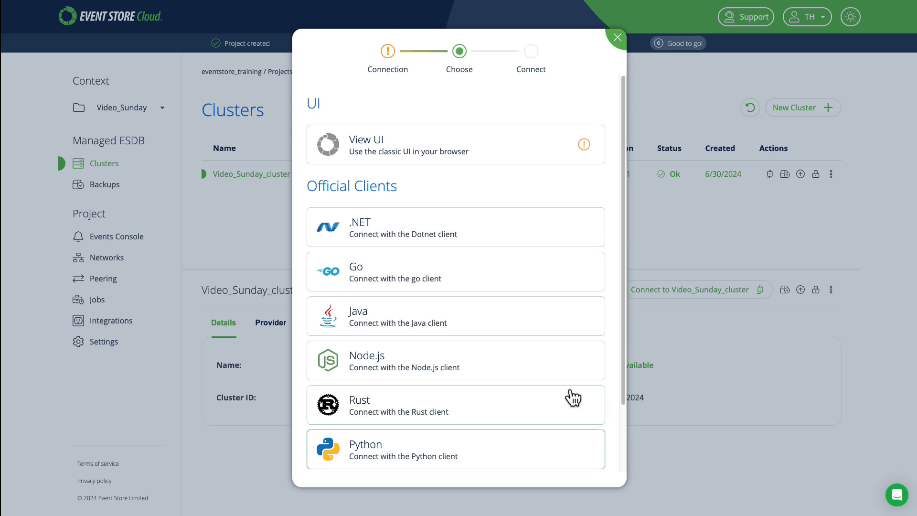
{"action": "left_click", "coordinate": [413, 248]}
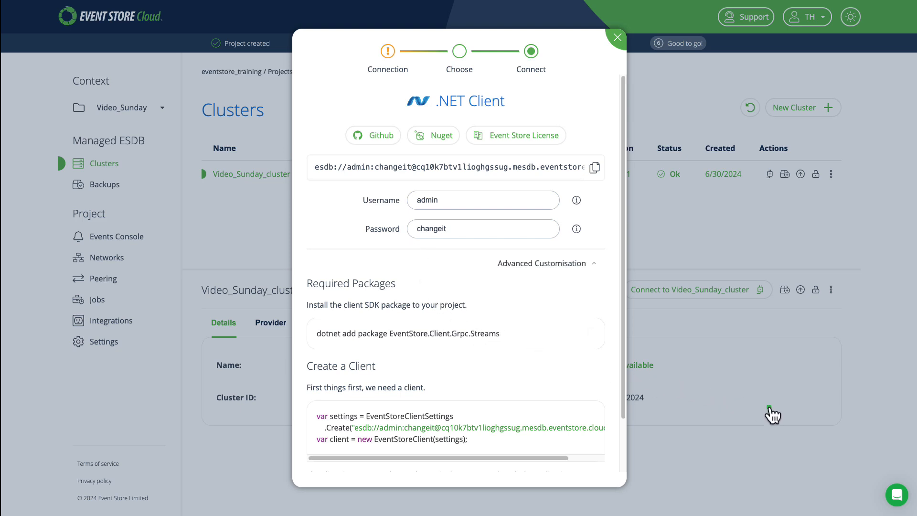
{"action": "left_click_drag", "start_coordinate": [769, 407], "coordinate": [594, 196]}
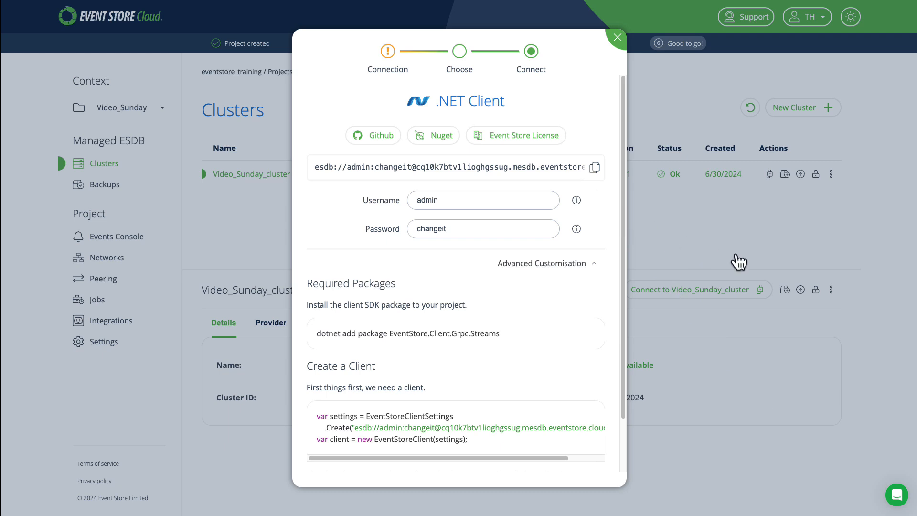
{"action": "left_click", "coordinate": [594, 167]}
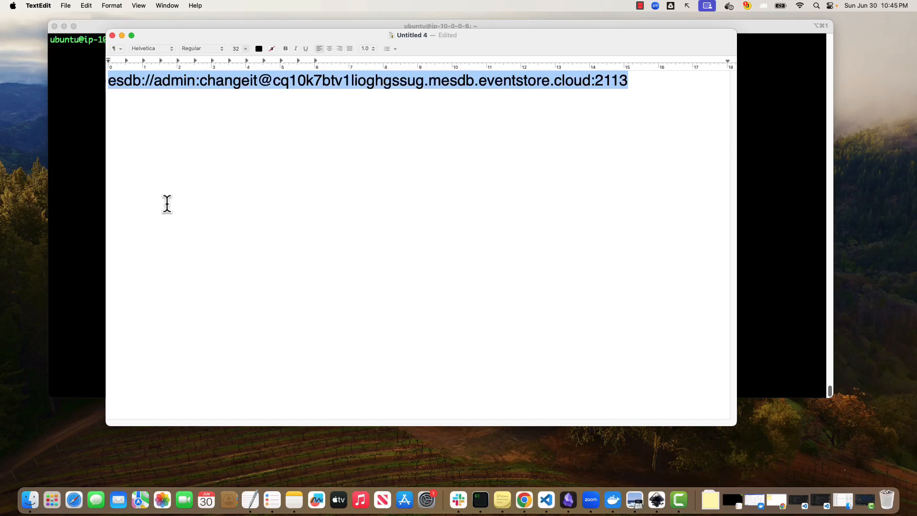
In TextEdit, add an https version of the connection string with its embedded password, ending in :2113/gossip, and select that URL.
{"action": "mouse_move", "coordinate": [167, 212]}
{"action": "left_mouse_down"}
{"action": "mouse_move", "coordinate": [154, 127]}
{"action": "mouse_move", "coordinate": [129, 97]}
{"action": "left_mouse_up"}
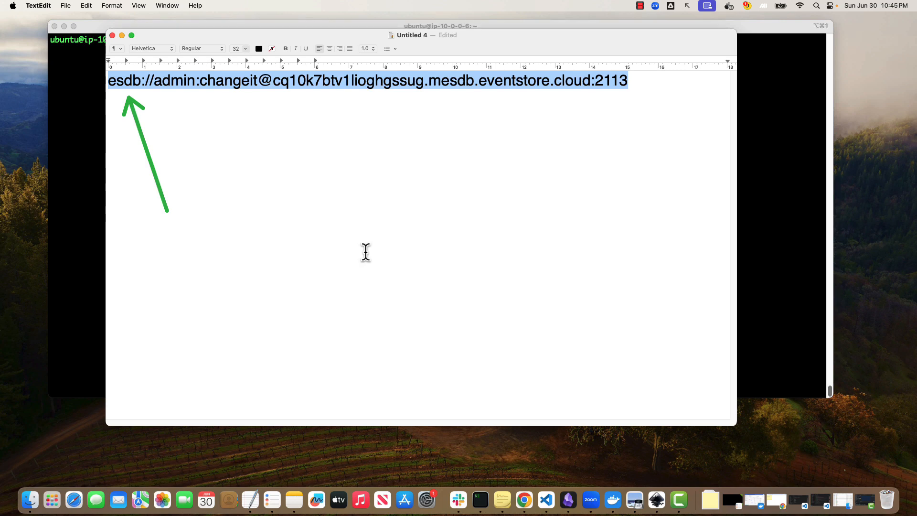
{"action": "left_click", "coordinate": [513, 185]}
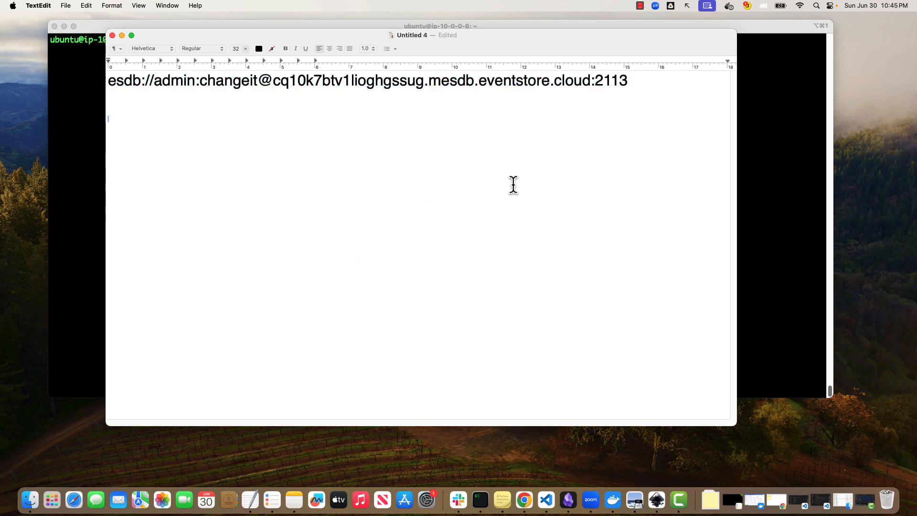
{"action": "key", "text": "super+v"}
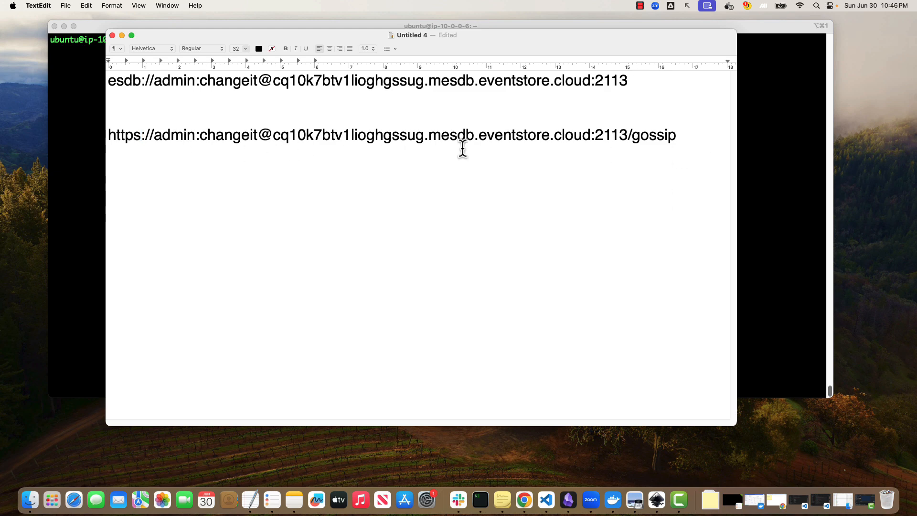
{"action": "left_click_drag", "start_coordinate": [677, 136], "coordinate": [109, 130]}
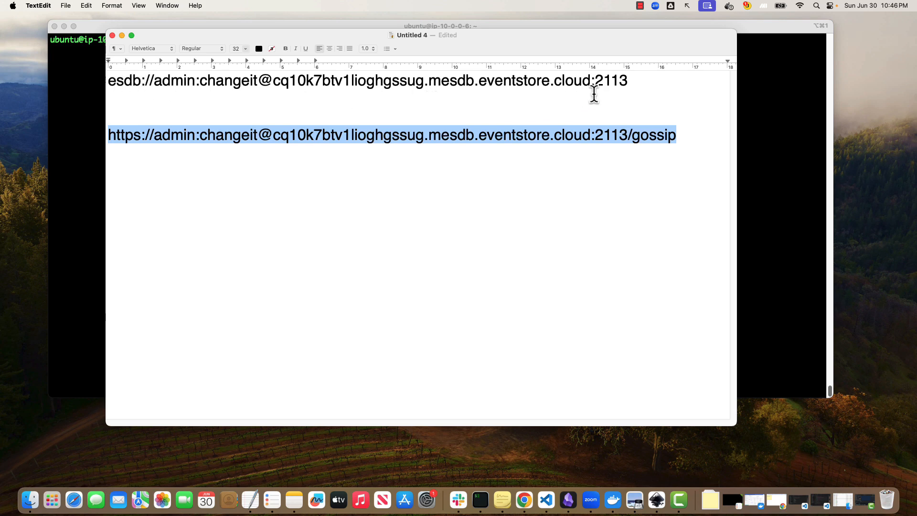
Switch to iTerm2 and run curl on the cluster's https gossip URL, including the embedded admin password.
{"action": "key", "text": "super+Tab"}
{"action": "type", "text": "curl"}
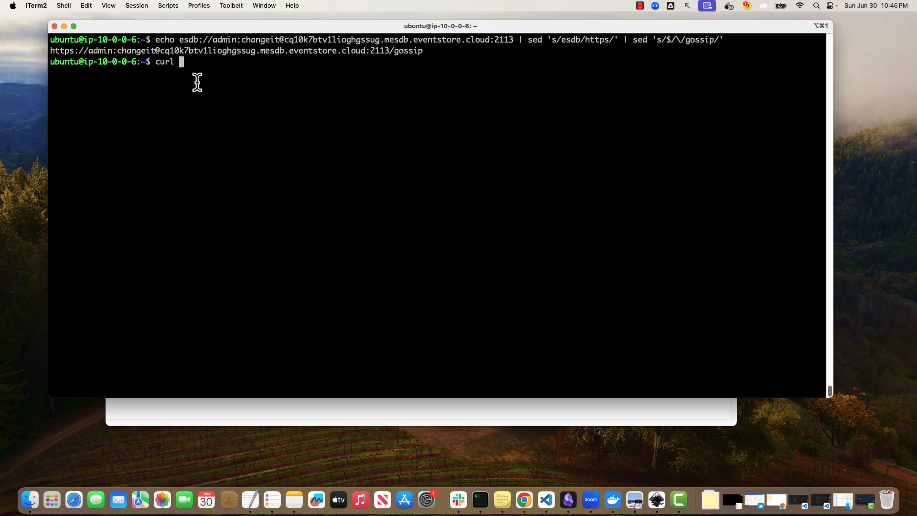
{"action": "key", "text": "super+v"}
{"action": "key", "text": "Return"}
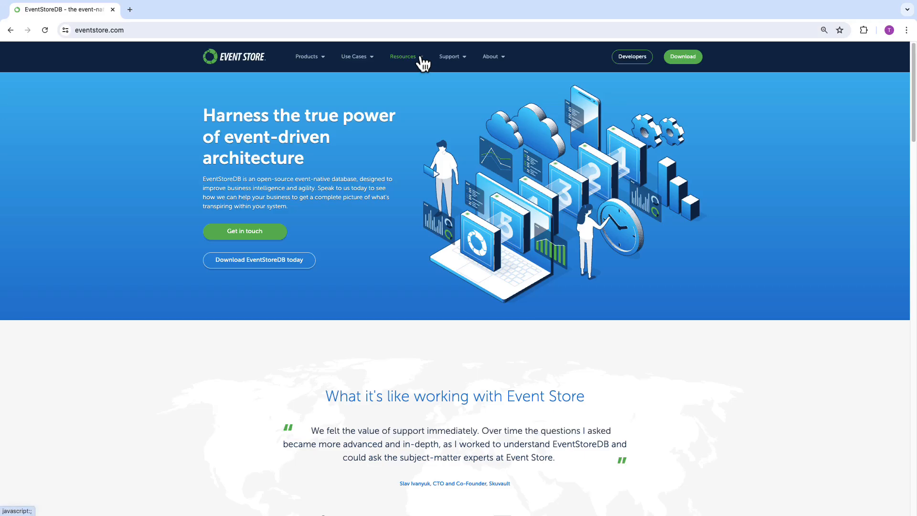
Open the Training page from the learning resources on eventstore.com in Chrome.
{"action": "mouse_move", "coordinate": [423, 62]}
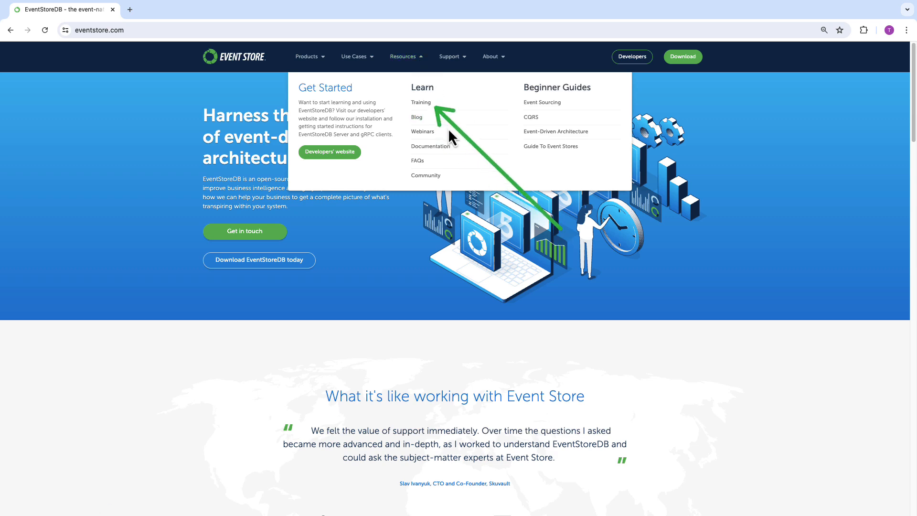
{"action": "left_click", "coordinate": [427, 104]}
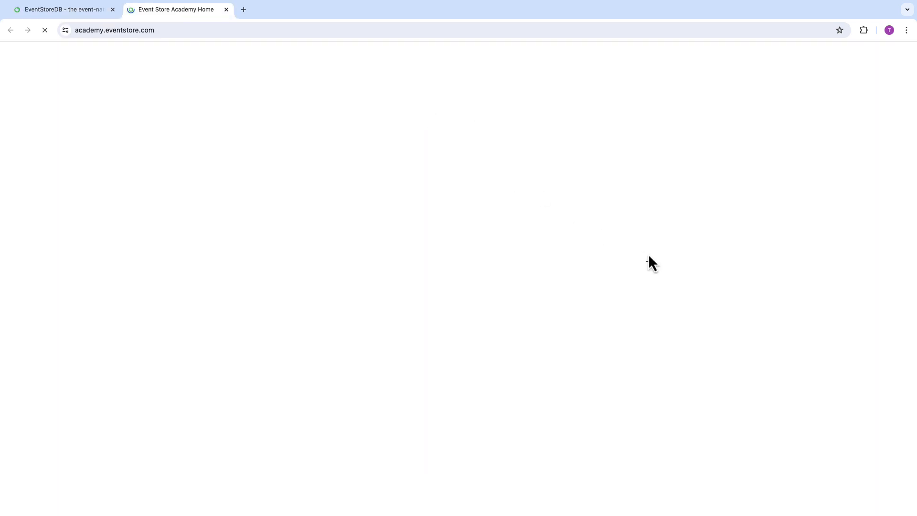
Open the full list of "From Scratch" courses from the lesson series section of the Event Store Academy home page.
{"action": "scroll", "coordinate": [751, 339], "scroll_direction": "down", "scroll_amount": 5}
{"action": "scroll", "coordinate": [751, 340], "scroll_direction": "down", "scroll_amount": 1}
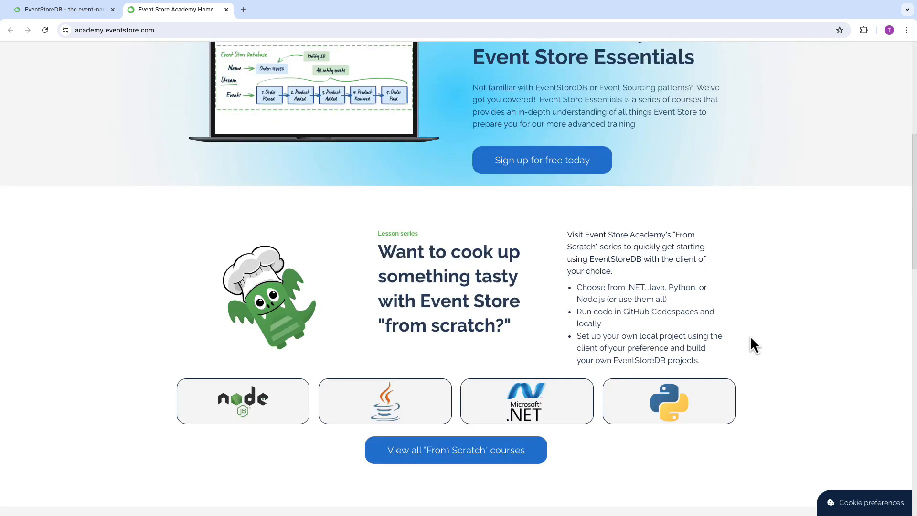
{"action": "mouse_move", "coordinate": [121, 195]}
{"action": "left_mouse_down"}
{"action": "mouse_move", "coordinate": [288, 321]}
{"action": "mouse_move", "coordinate": [730, 485]}
{"action": "mouse_move", "coordinate": [787, 483]}
{"action": "left_mouse_up"}
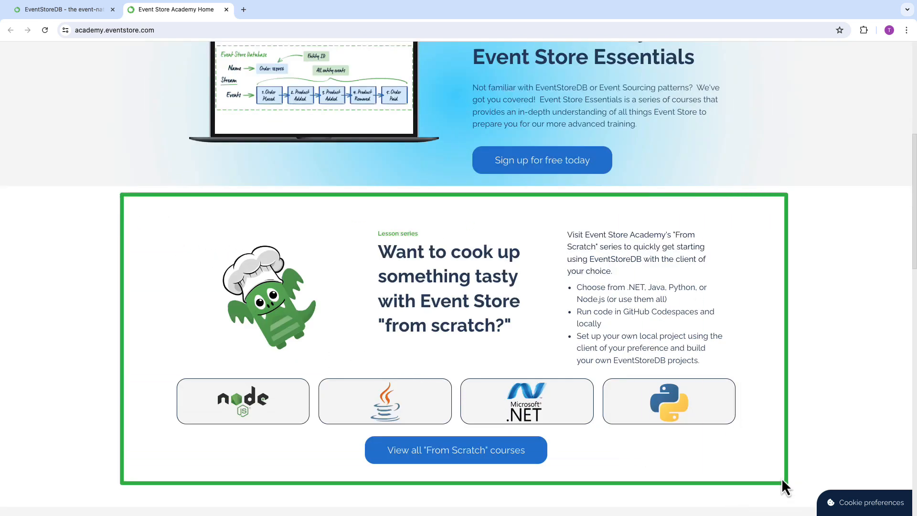
{"action": "left_click", "coordinate": [483, 453]}
Load the remaining courses in the "From Scratch" series and review the client courses on offer.
{"action": "scroll", "coordinate": [756, 379], "scroll_direction": "down", "scroll_amount": 3}
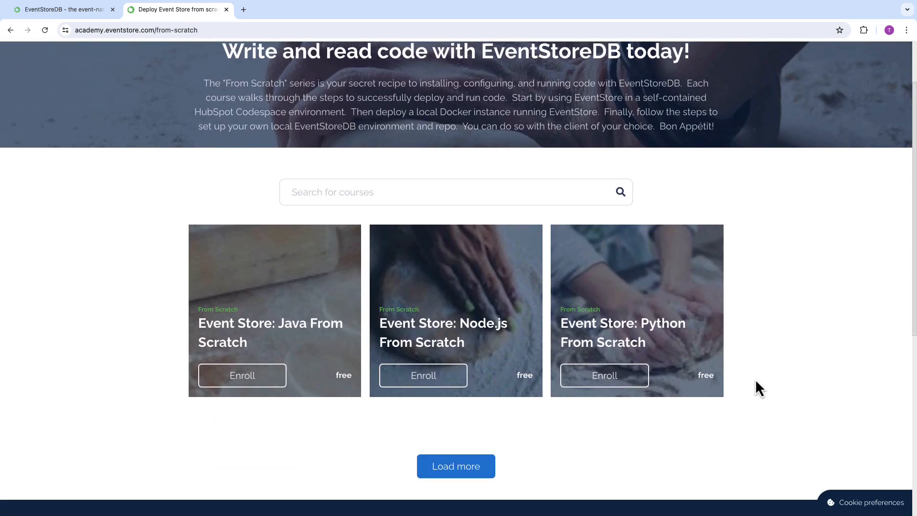
{"action": "left_click", "coordinate": [471, 402]}
{"action": "scroll", "coordinate": [738, 396], "scroll_direction": "down", "scroll_amount": 1}
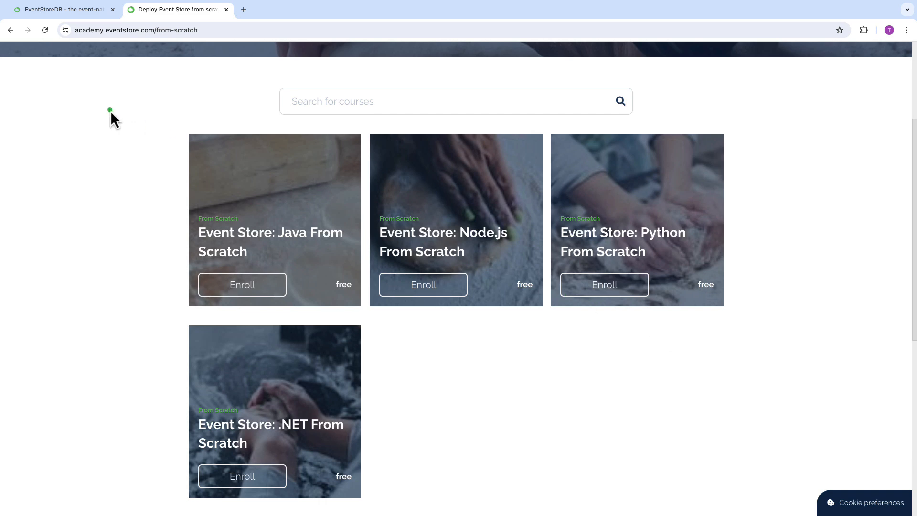
{"action": "mouse_move", "coordinate": [137, 69]}
{"action": "left_mouse_down"}
{"action": "mouse_move", "coordinate": [636, 405]}
{"action": "mouse_move", "coordinate": [736, 492]}
{"action": "mouse_move", "coordinate": [773, 509]}
{"action": "left_mouse_up"}
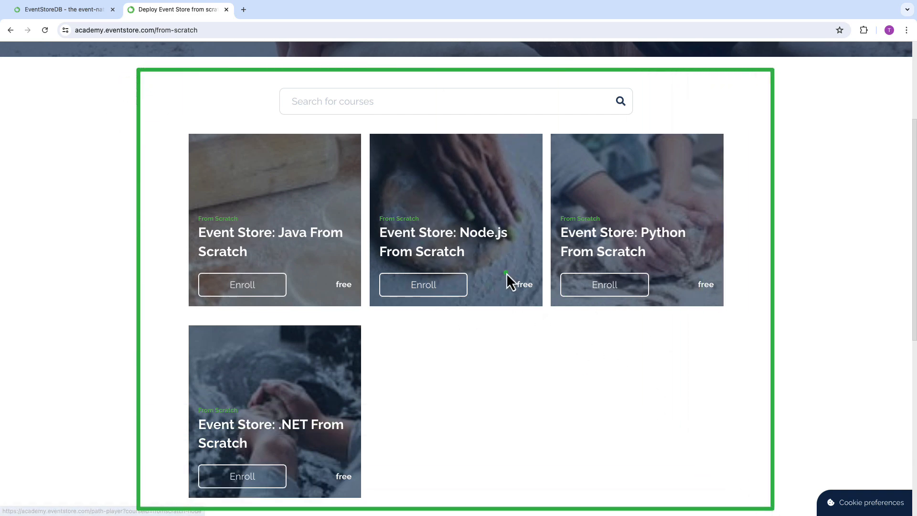
{"action": "left_click_drag", "start_coordinate": [506, 271], "coordinate": [537, 296]}
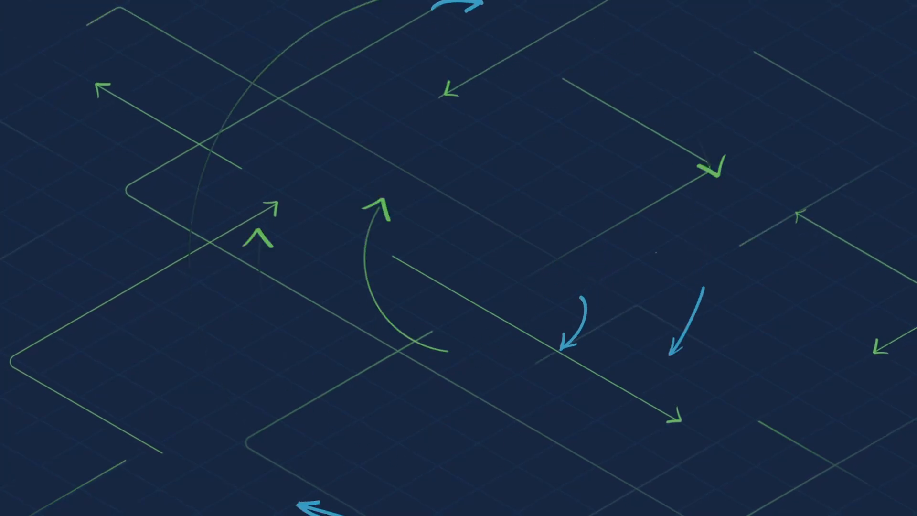